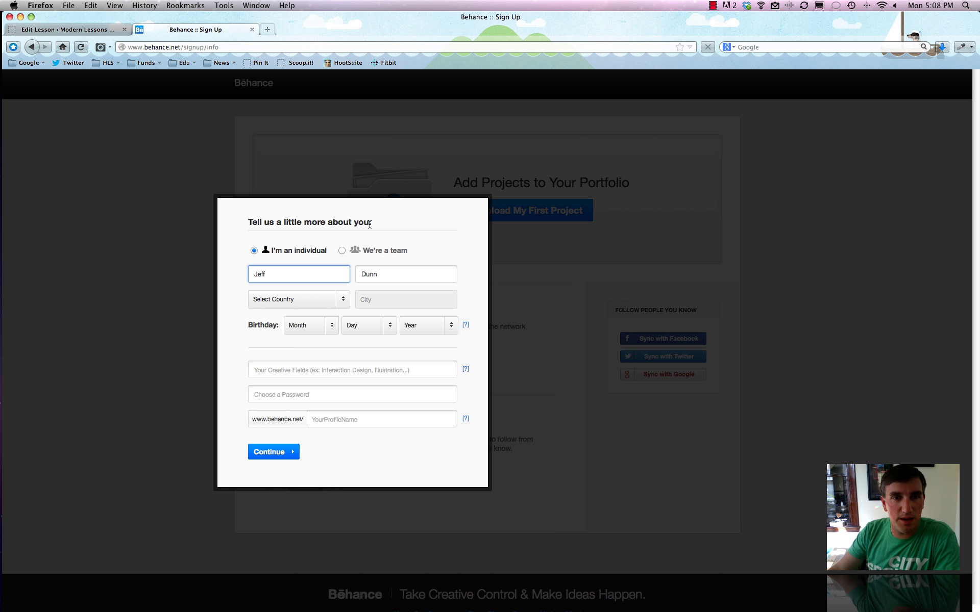
# - Set the profile location to Cambridge, Massachusetts, United States
pyautogui.click(341, 221)
pyautogui.click(178, 29)
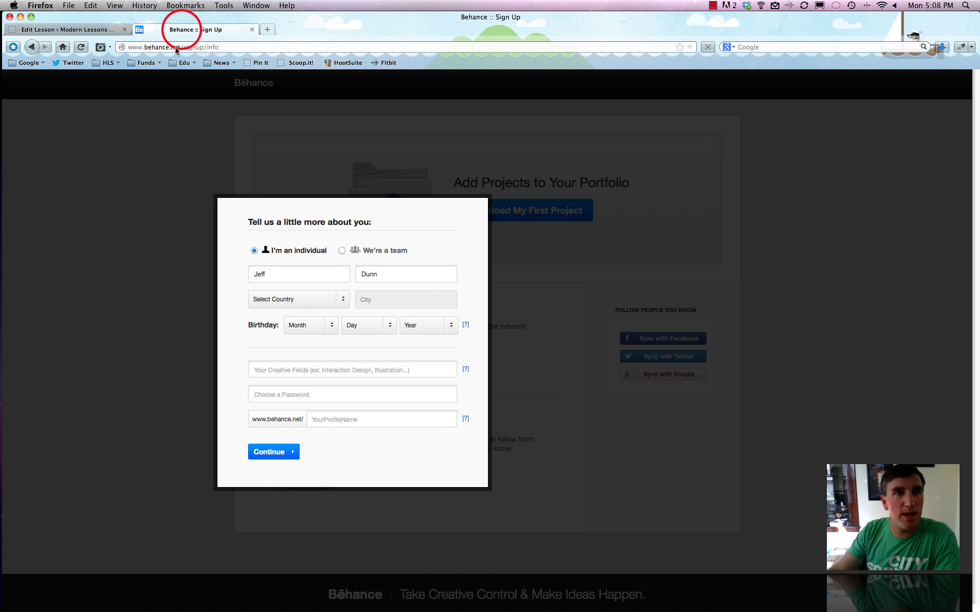
pyautogui.click(294, 301)
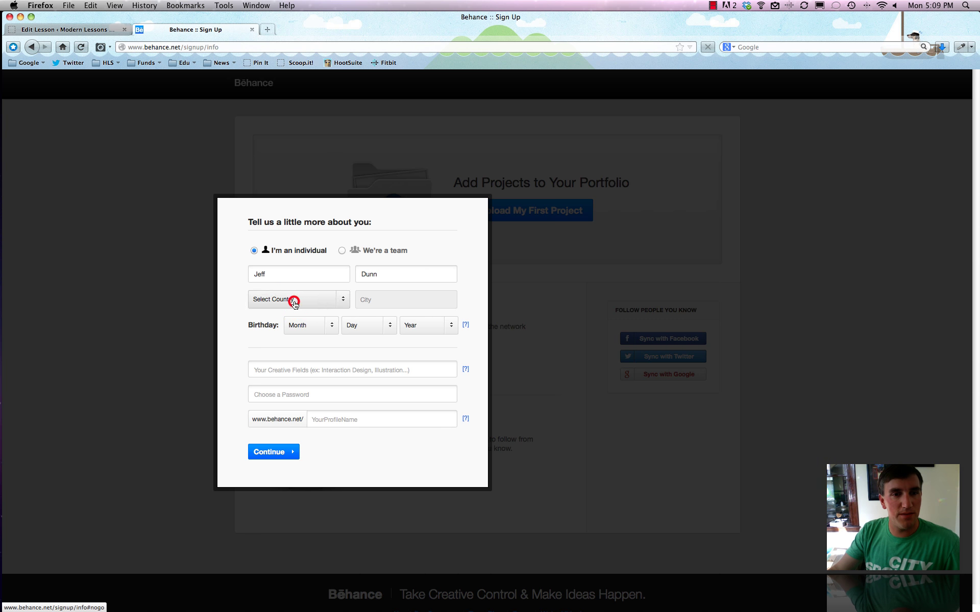
pyautogui.click(278, 326)
pyautogui.click(384, 305)
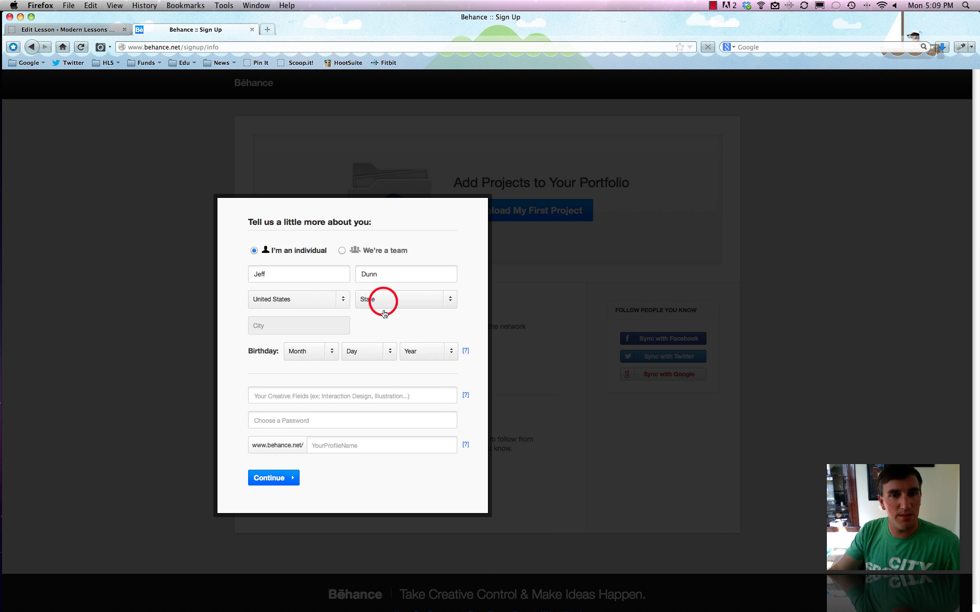
pyautogui.click(385, 305)
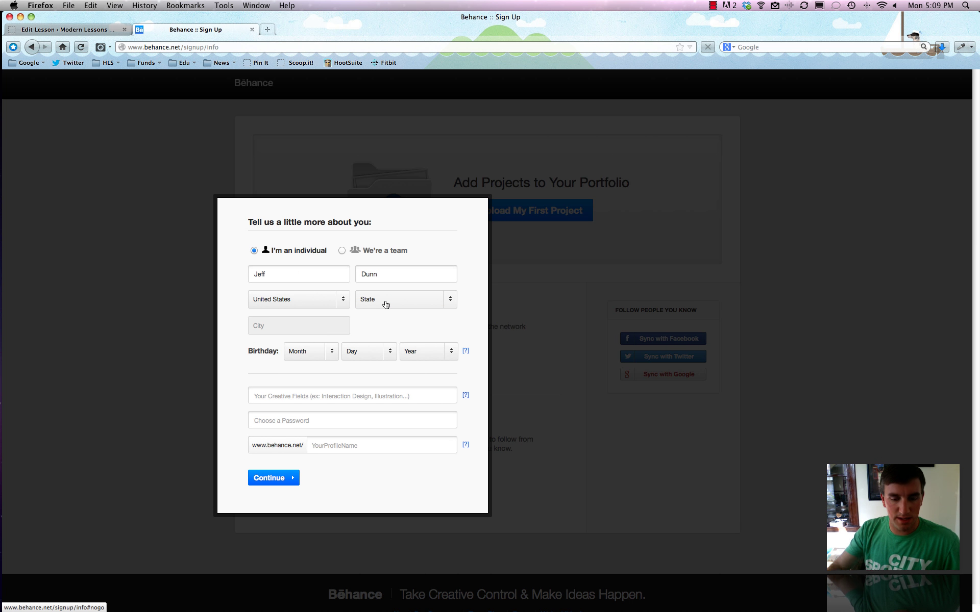
pyautogui.click(381, 298)
pyautogui.press('m')
pyautogui.click(381, 302)
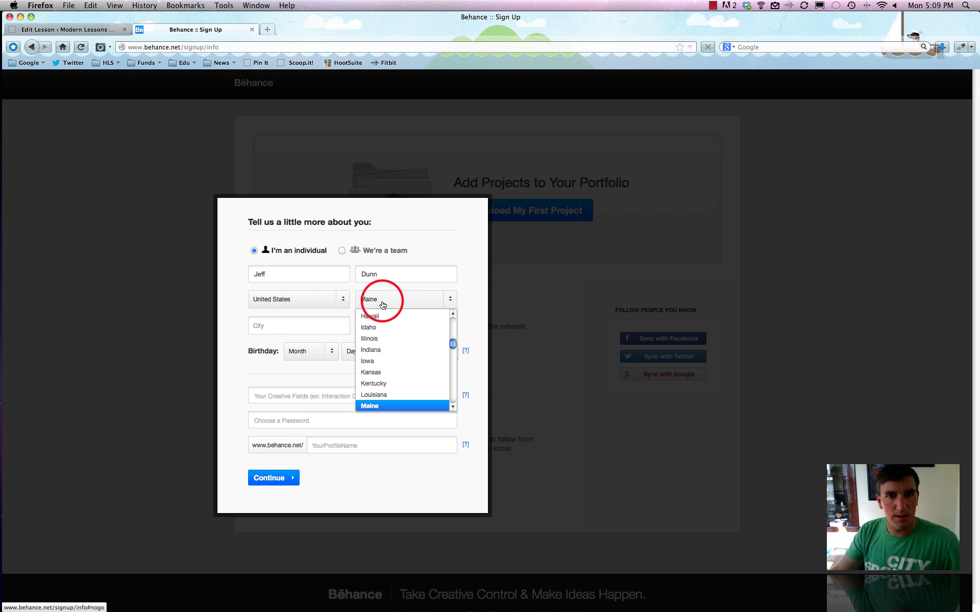
pyautogui.scroll(-2, 383, 354)
pyautogui.click(380, 382)
pyautogui.click(273, 327)
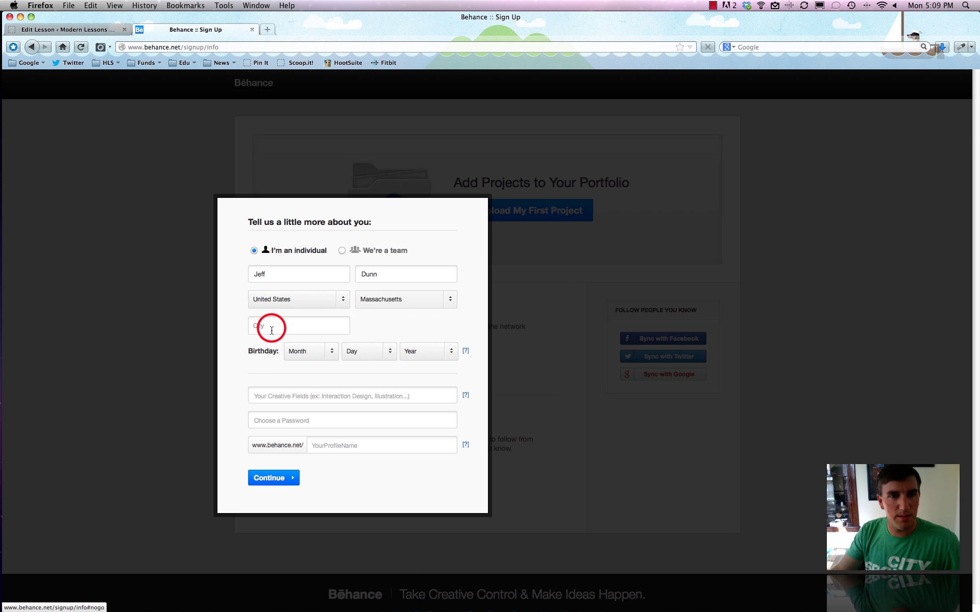
pyautogui.write('Cambridge')
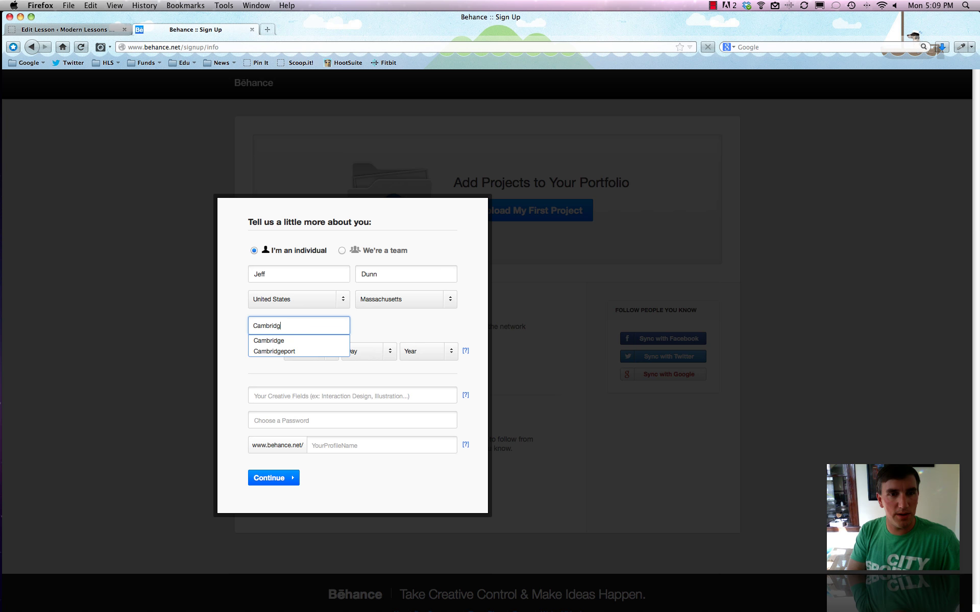
# - Set the birthday to January 08, 1986 and bring up the creative fields chooser
pyautogui.click(308, 351)
pyautogui.click(306, 371)
pyautogui.click(361, 351)
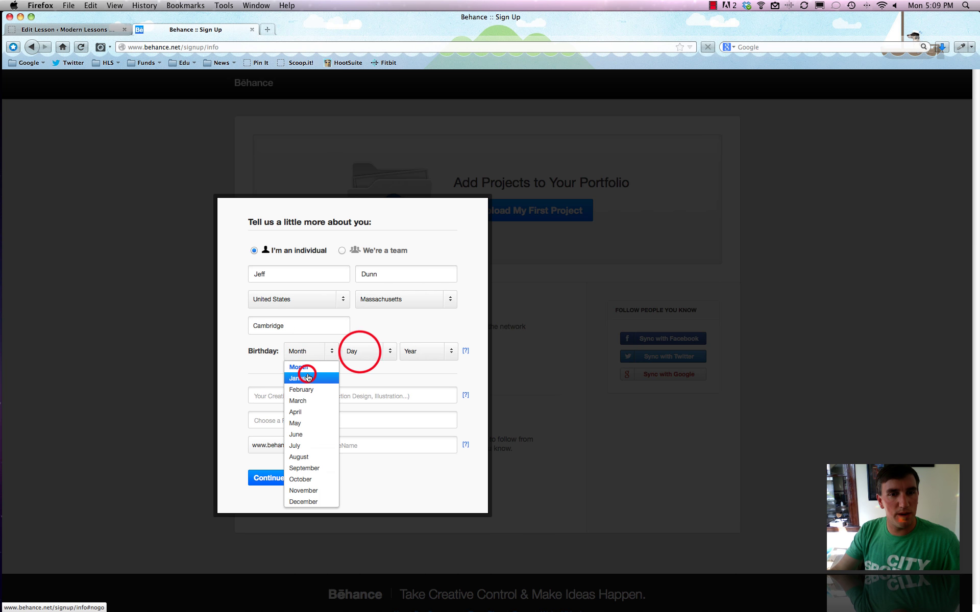
pyautogui.click(364, 446)
pyautogui.click(427, 352)
pyautogui.click(428, 351)
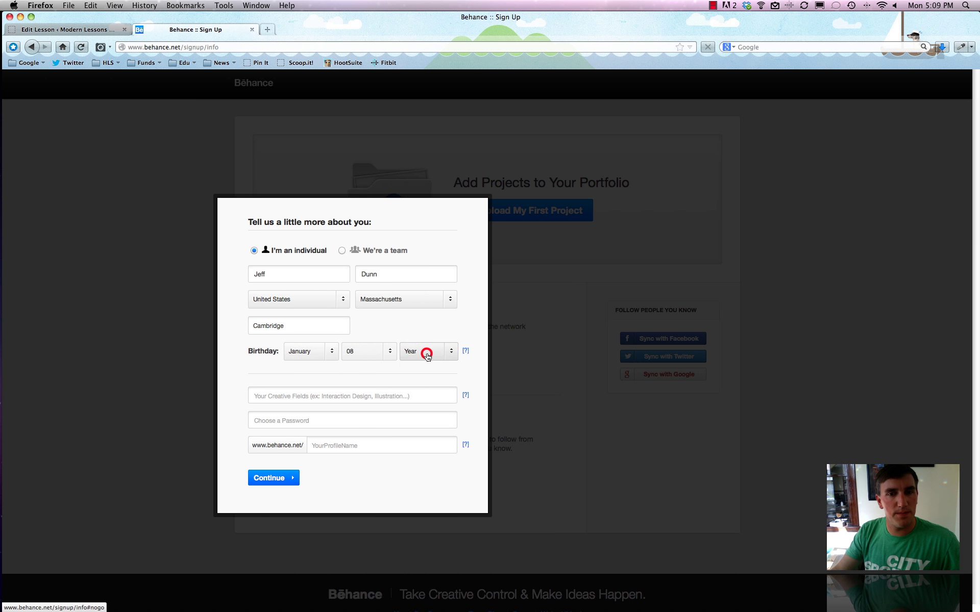
pyautogui.scroll(-5, 427, 490)
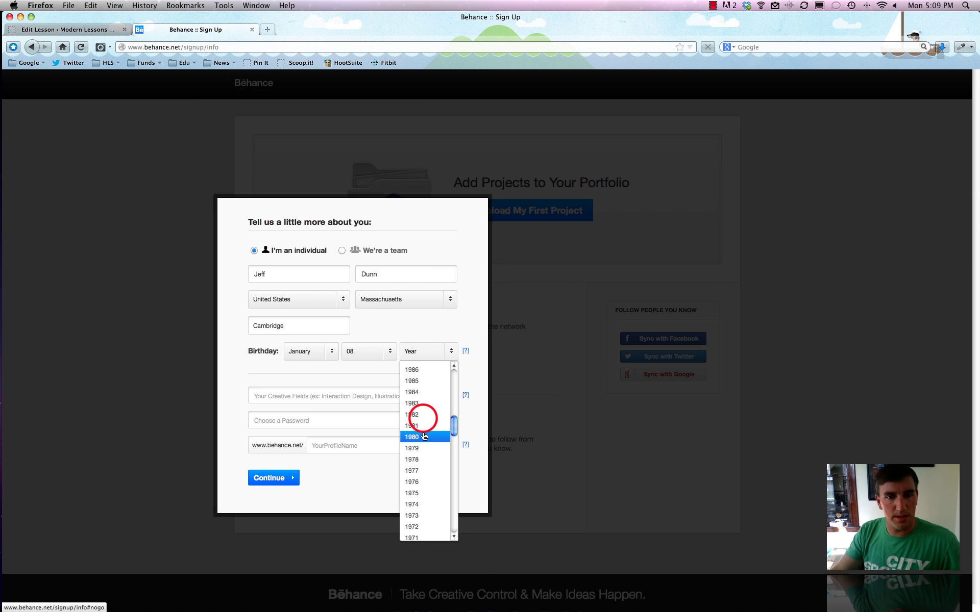
pyautogui.click(424, 415)
pyautogui.click(423, 348)
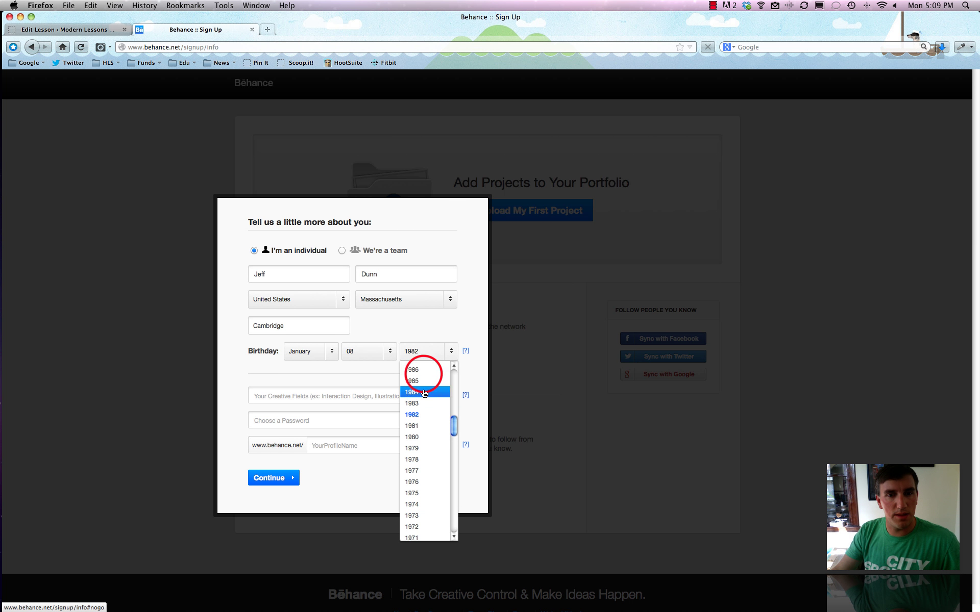
pyautogui.click(416, 373)
pyautogui.click(286, 396)
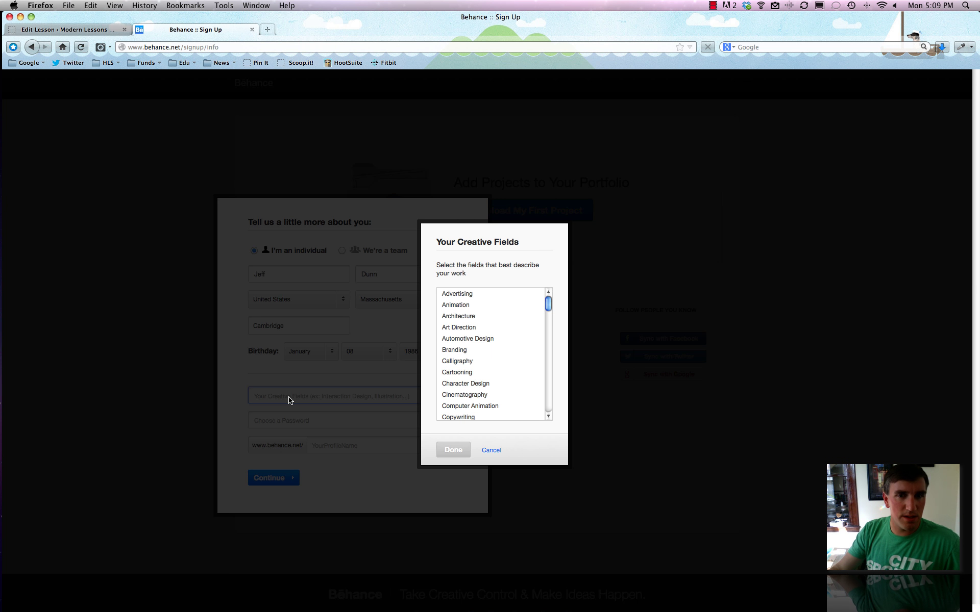
# - Tick Cinematography, Computer Animation and Drawing in the Your Creative Fields list
pyautogui.click(448, 327)
pyautogui.click(493, 295)
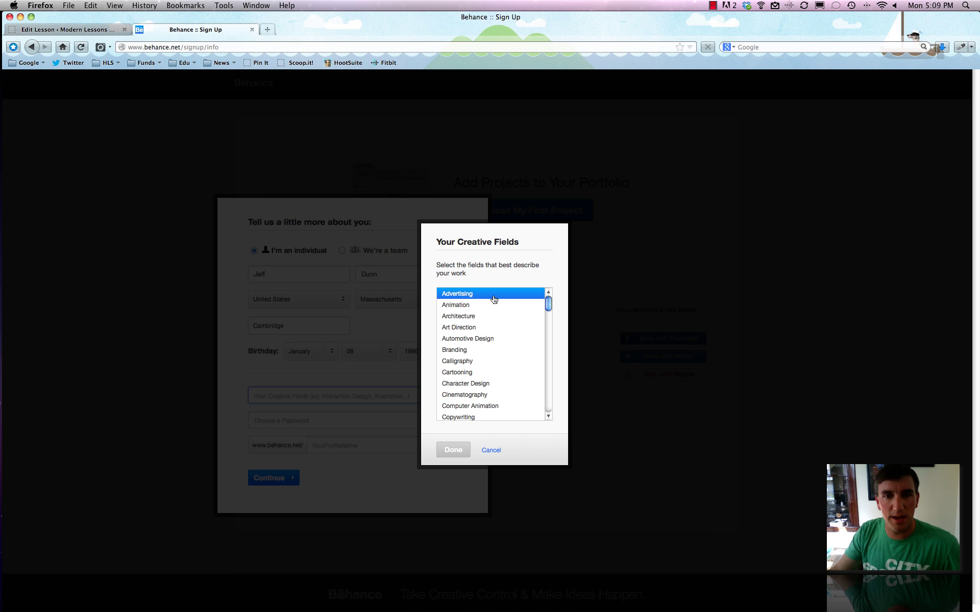
pyautogui.click(476, 394)
pyautogui.click(477, 405)
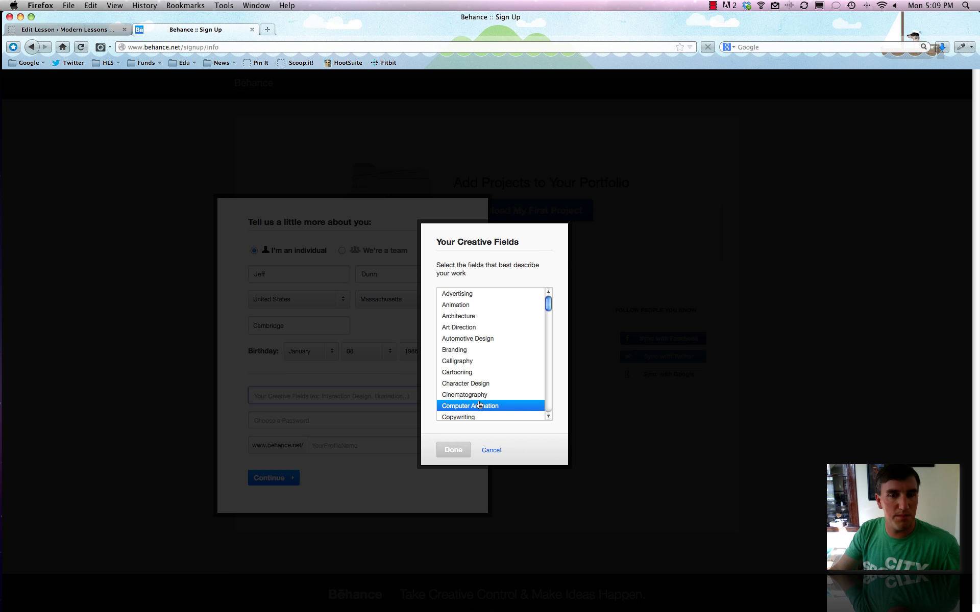
pyautogui.click(478, 396)
pyautogui.click(478, 395)
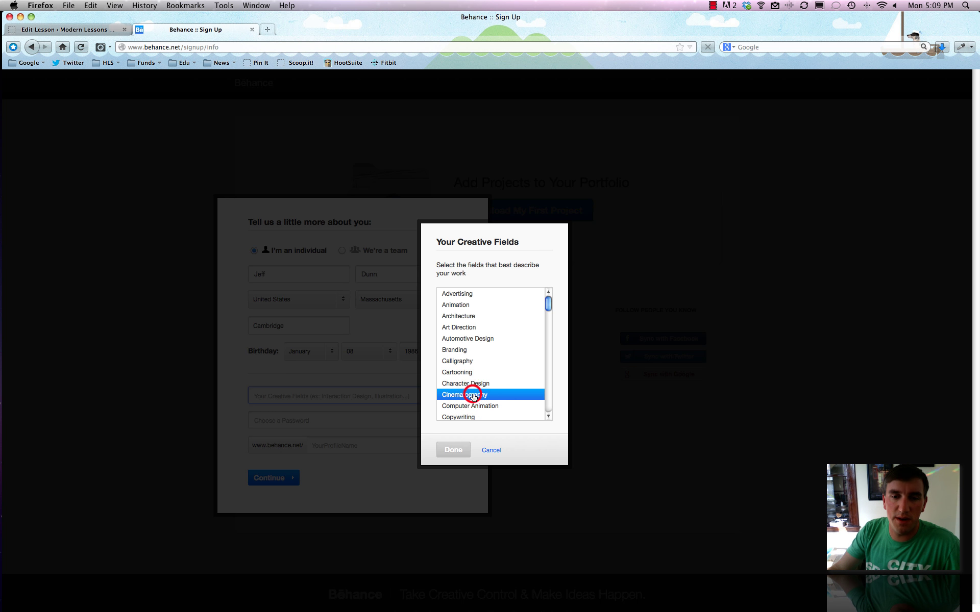
pyautogui.click(487, 406)
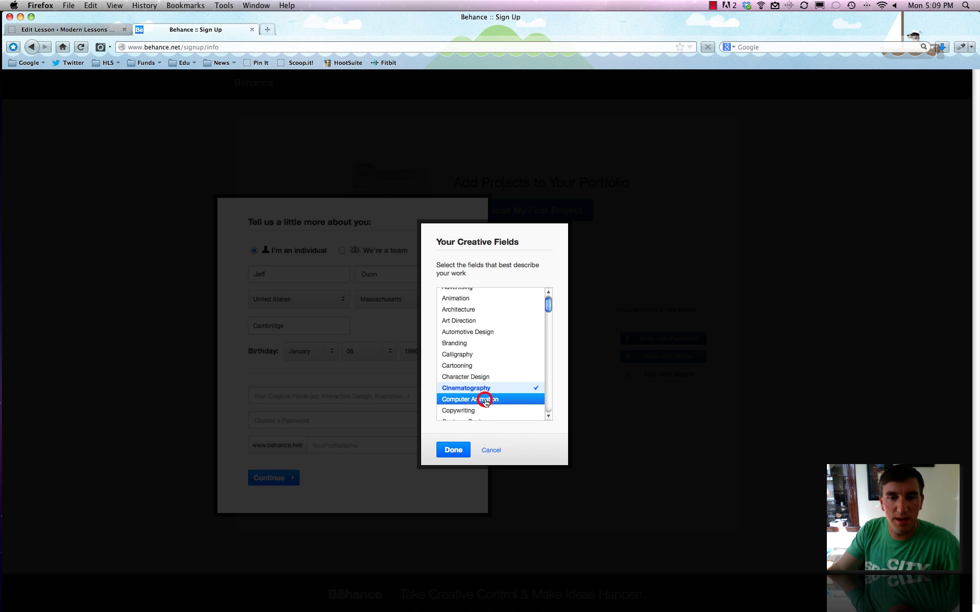
pyautogui.scroll(-5, 500, 355)
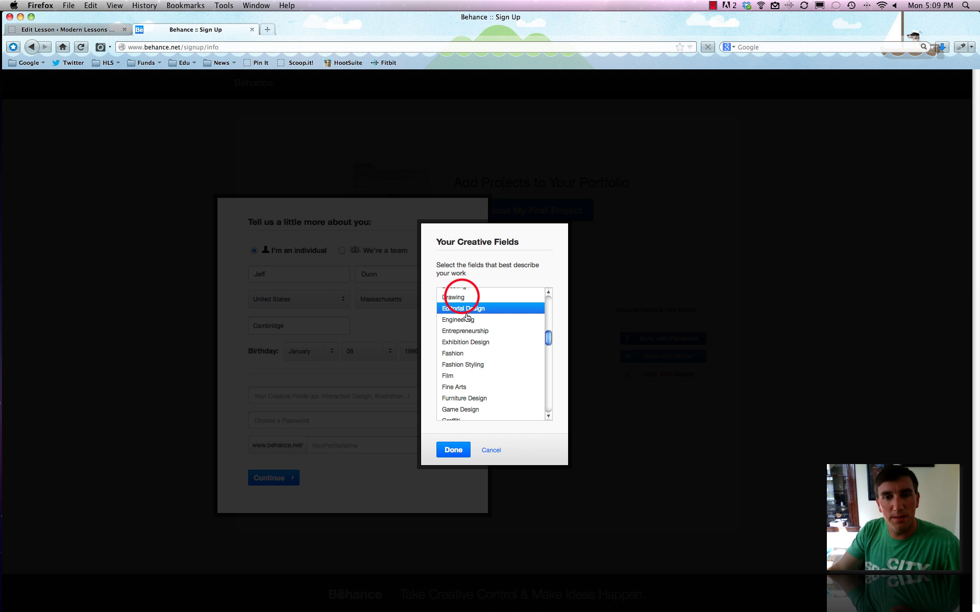
pyautogui.click(455, 297)
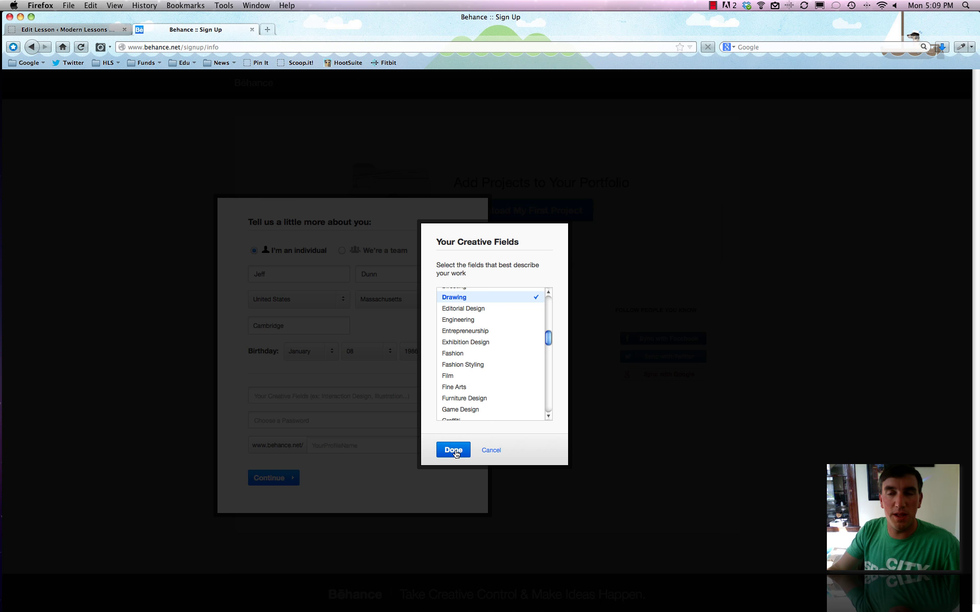
# - Confirm the three chosen creative fields and enter an account password
pyautogui.click(455, 451)
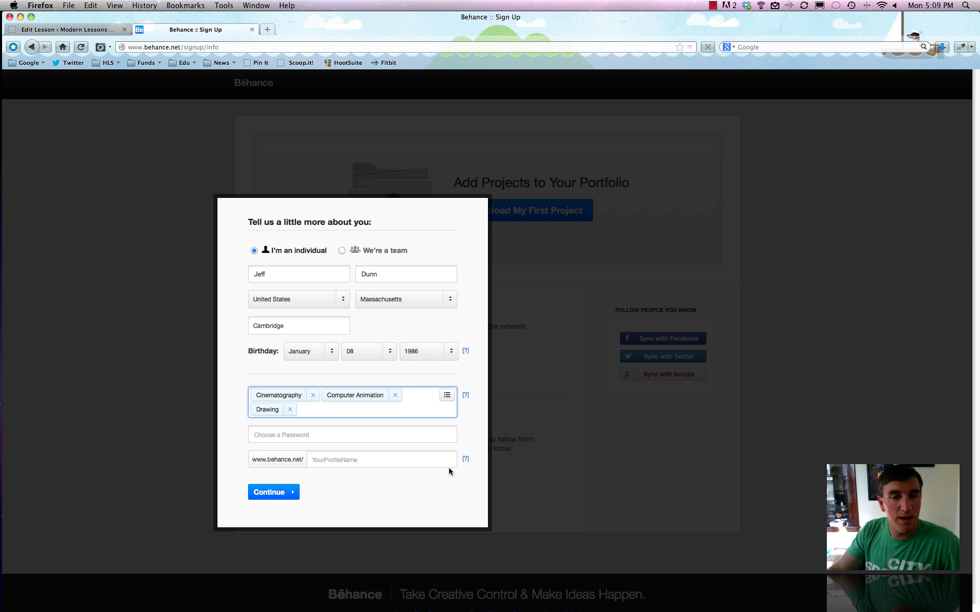
pyautogui.click(301, 436)
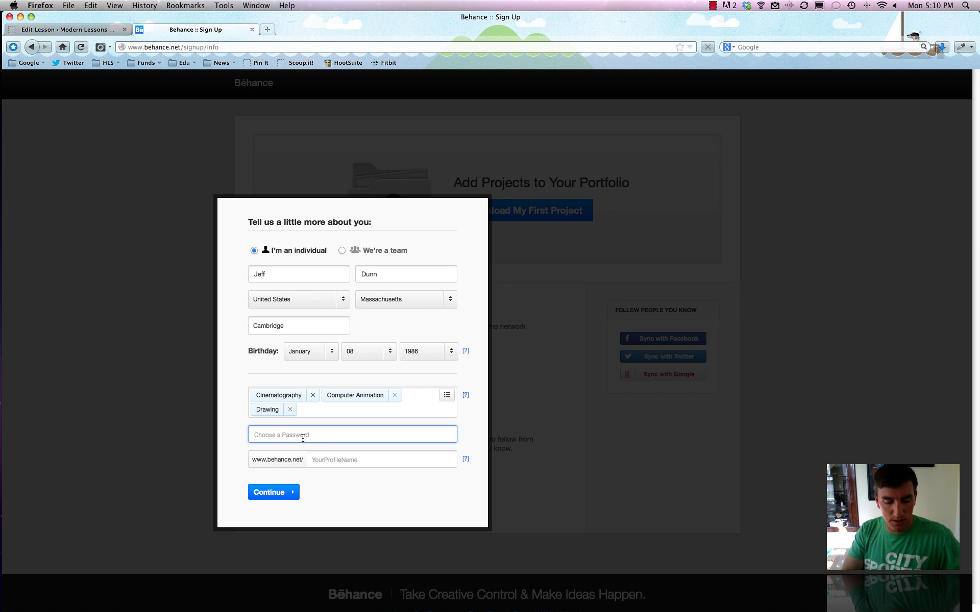
pyautogui.write('••')
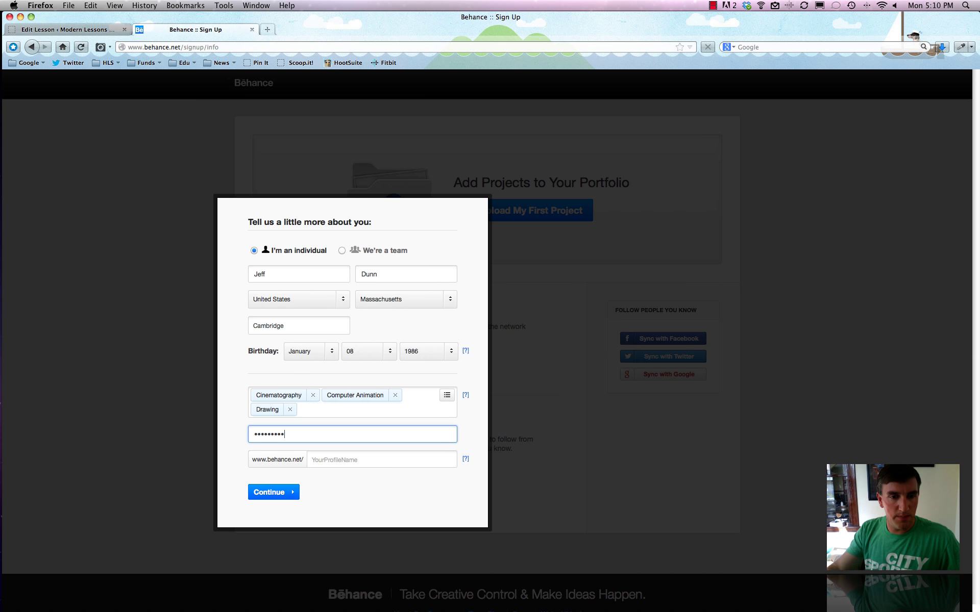
# - Pick the suggested available profile URL name starting with 'modern' and submit the sign-up details
pyautogui.click(376, 458)
pyautogui.write('mo')
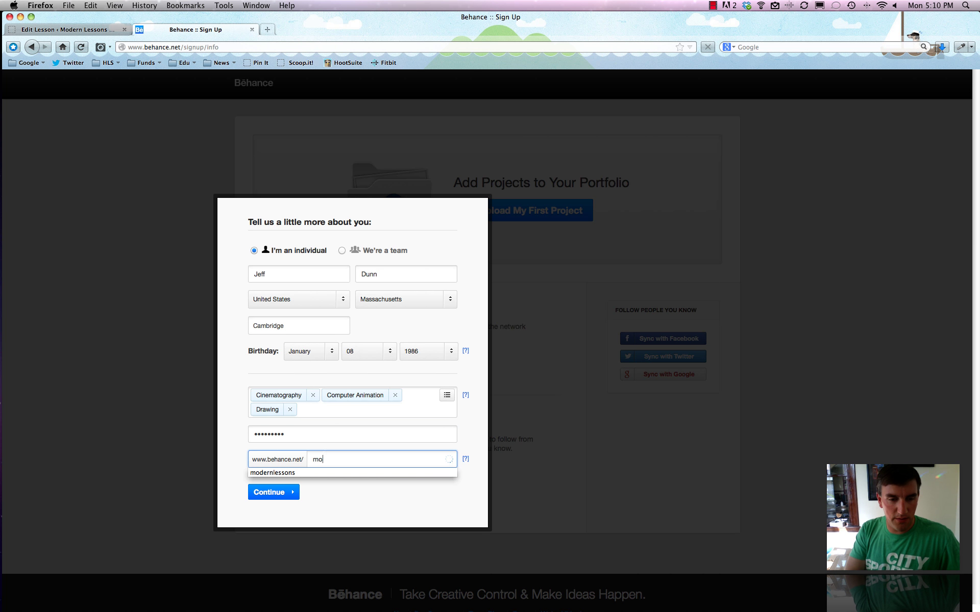
pyautogui.write('dern')
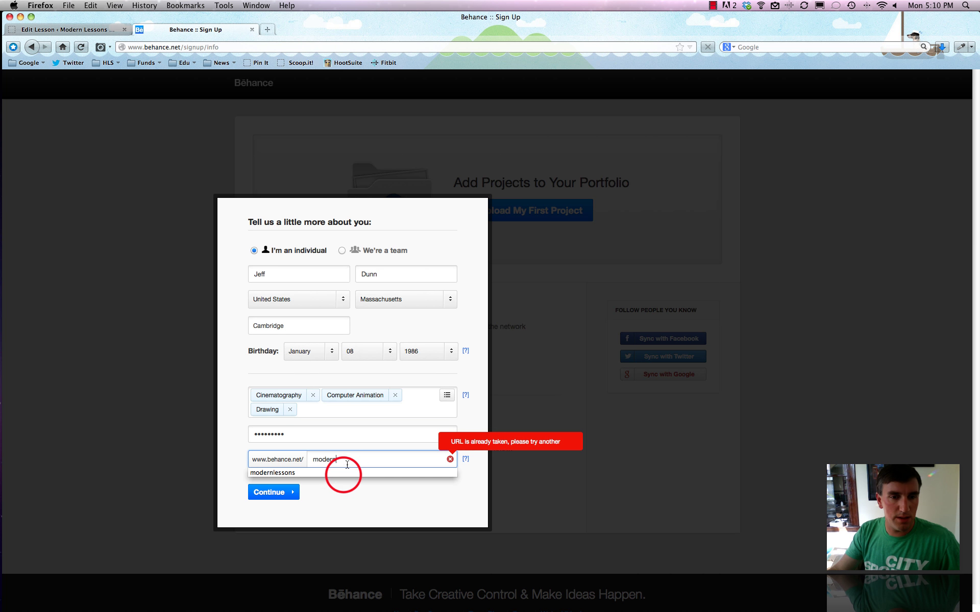
pyautogui.click(341, 472)
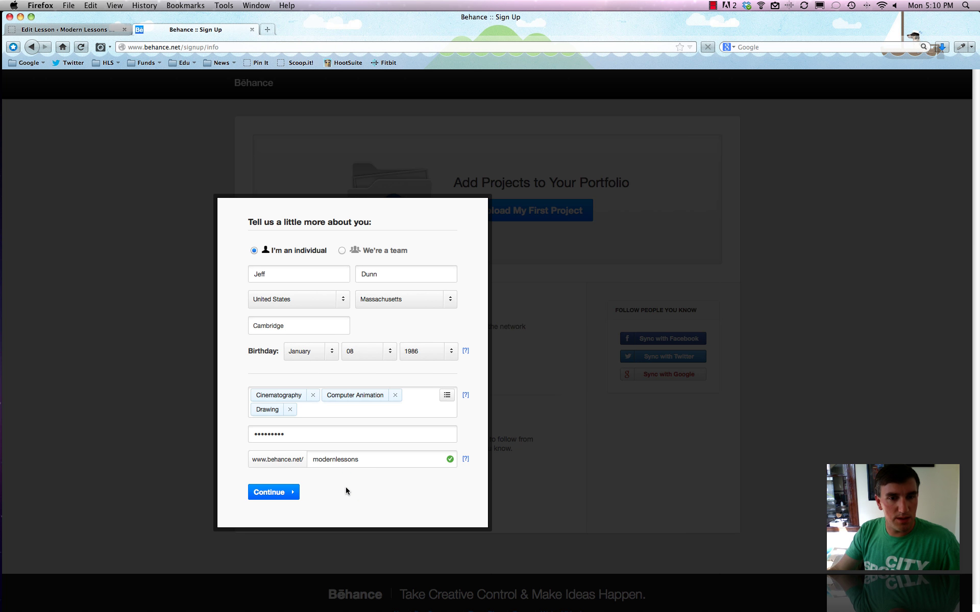
pyautogui.click(270, 492)
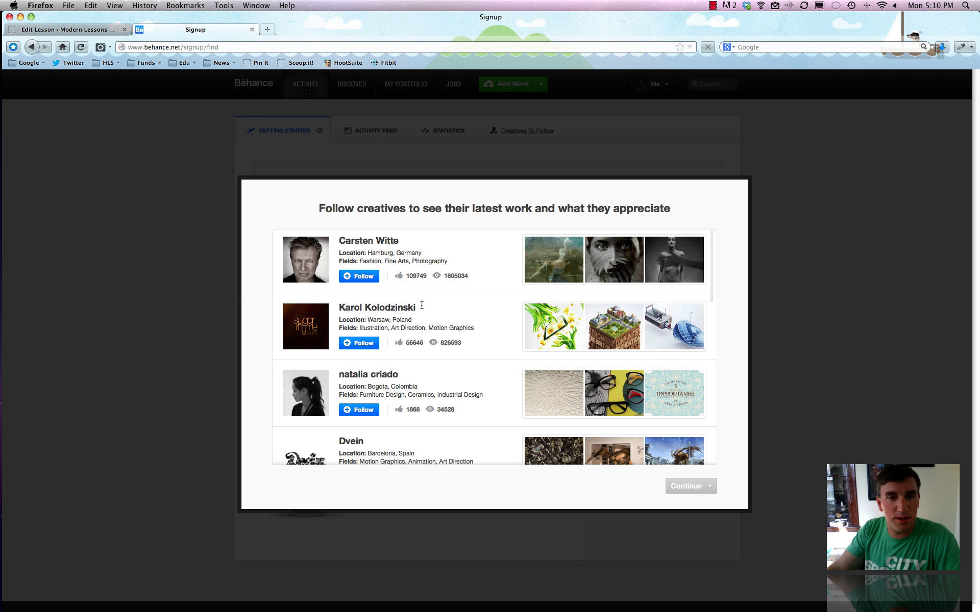
# - Follow three suggested creatives, including the Dopludo Collective and a New York sculptor, then continue
pyautogui.scroll(-8, 421, 303)
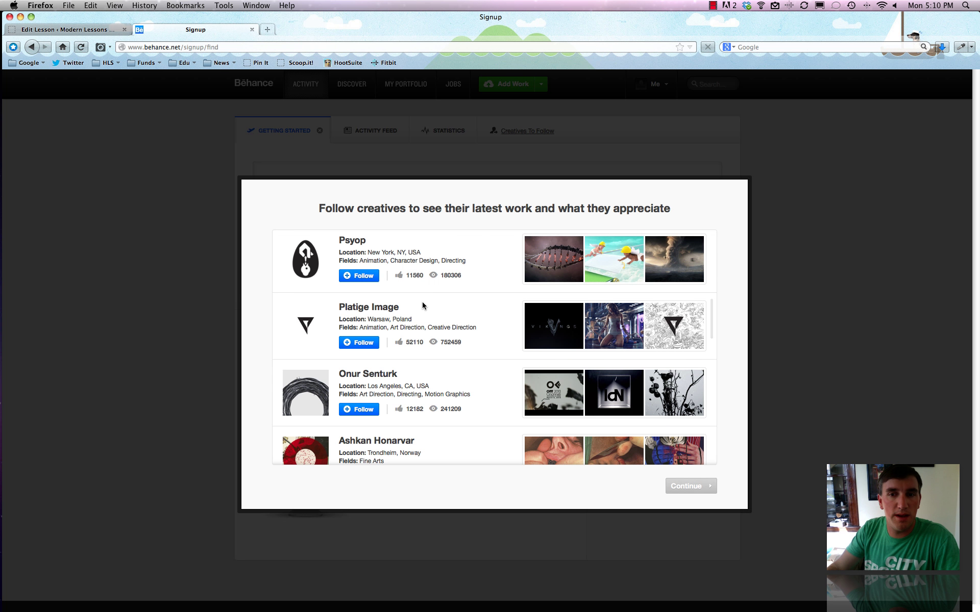
pyautogui.scroll(-5, 422, 305)
pyautogui.scroll(-4, 423, 305)
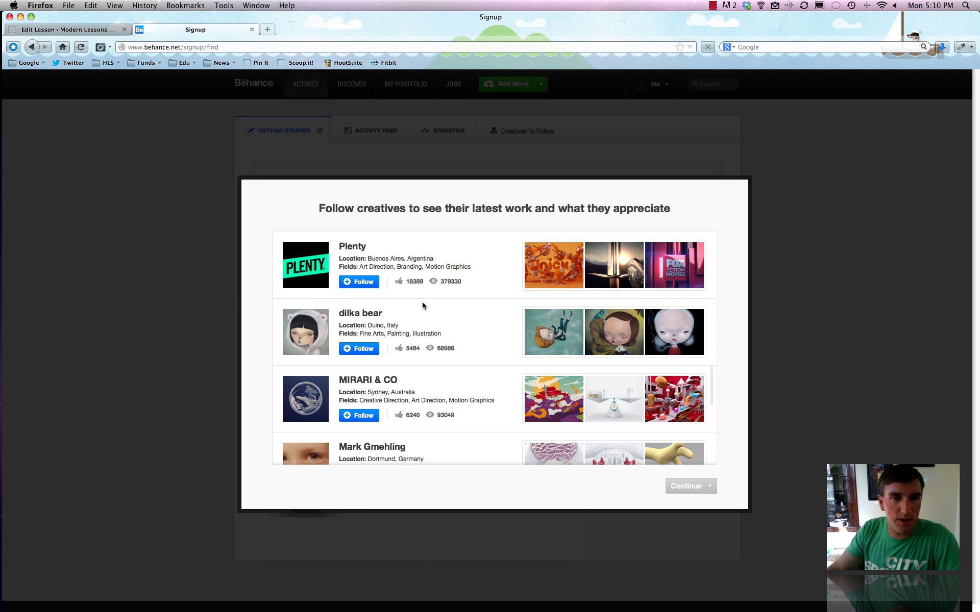
pyautogui.scroll(-6, 421, 305)
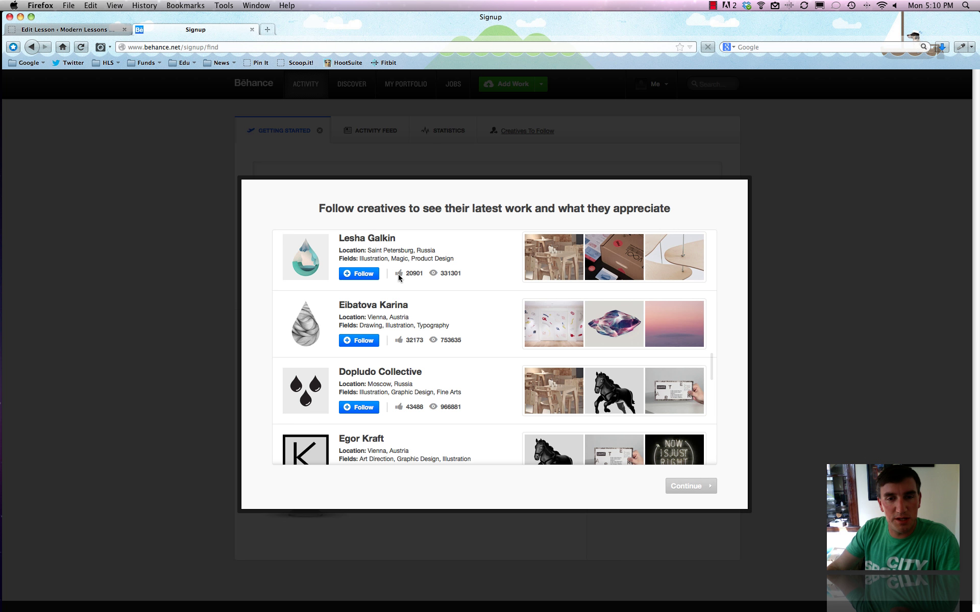
pyautogui.click(453, 275)
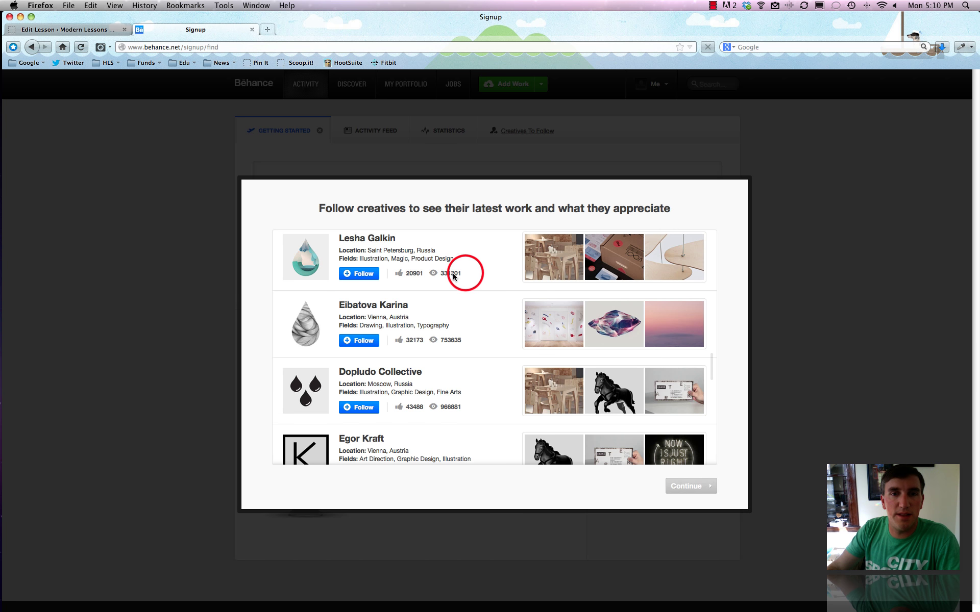
pyautogui.click(444, 276)
pyautogui.click(434, 276)
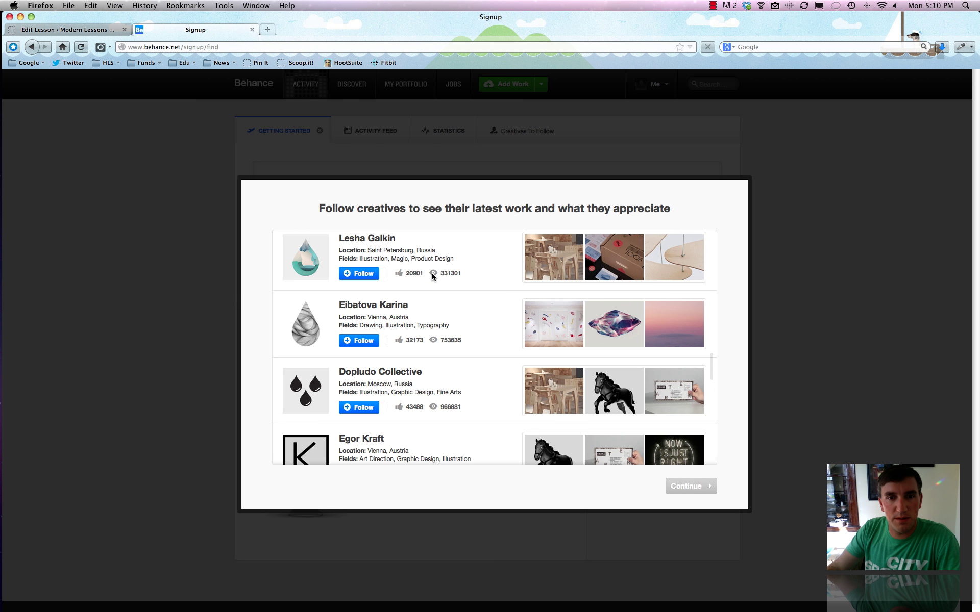
pyautogui.click(367, 275)
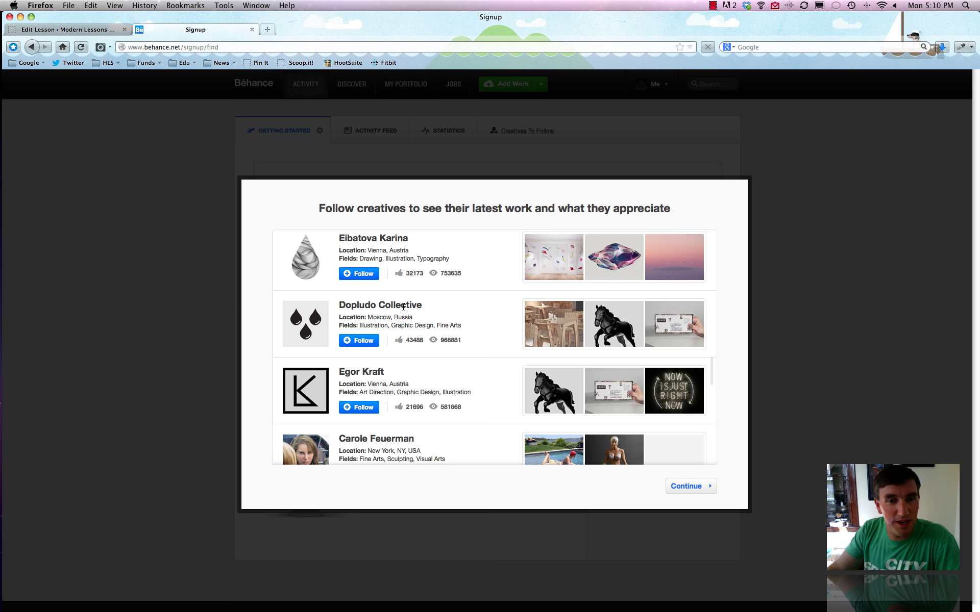
pyautogui.click(360, 341)
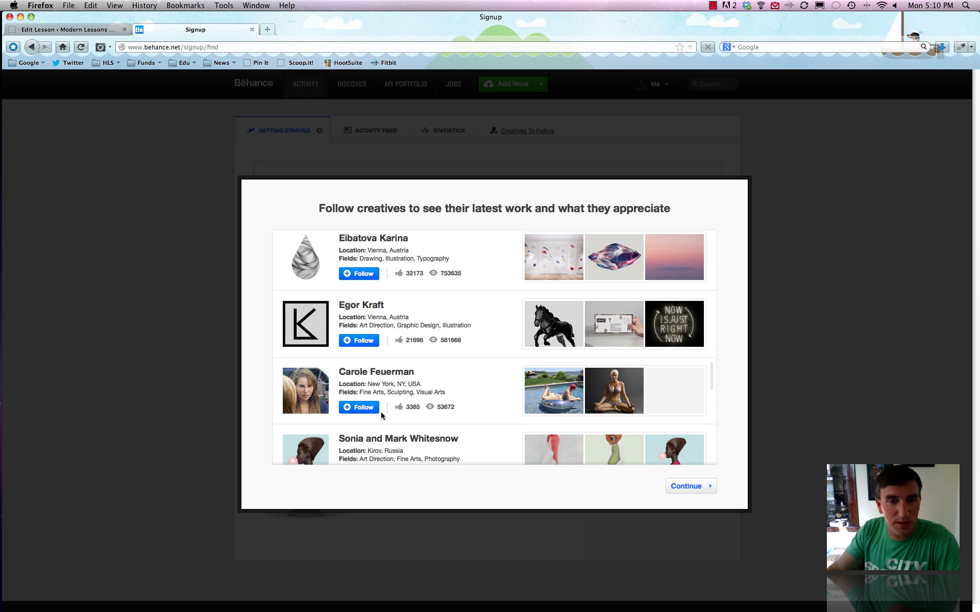
pyautogui.click(364, 407)
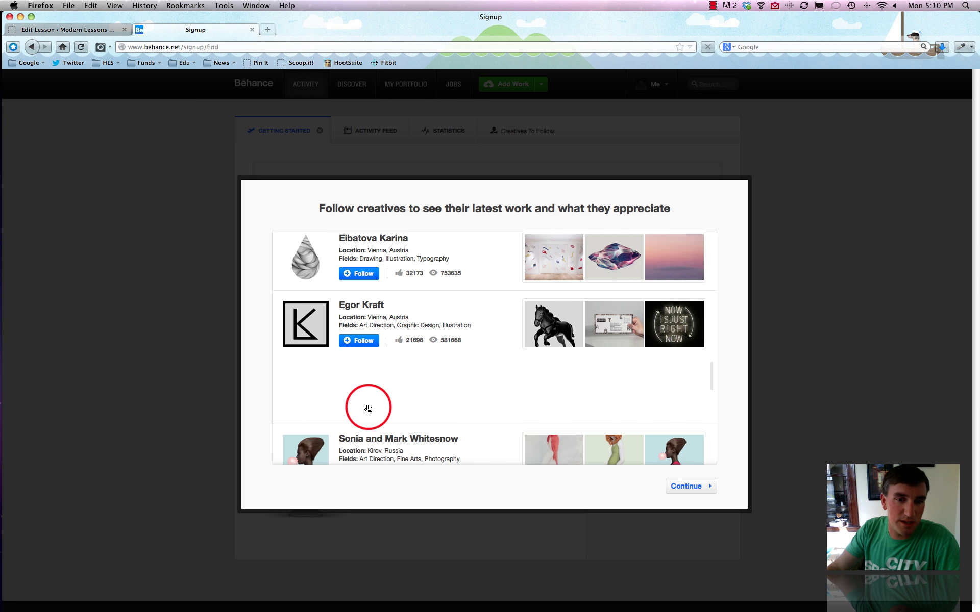
pyautogui.click(684, 486)
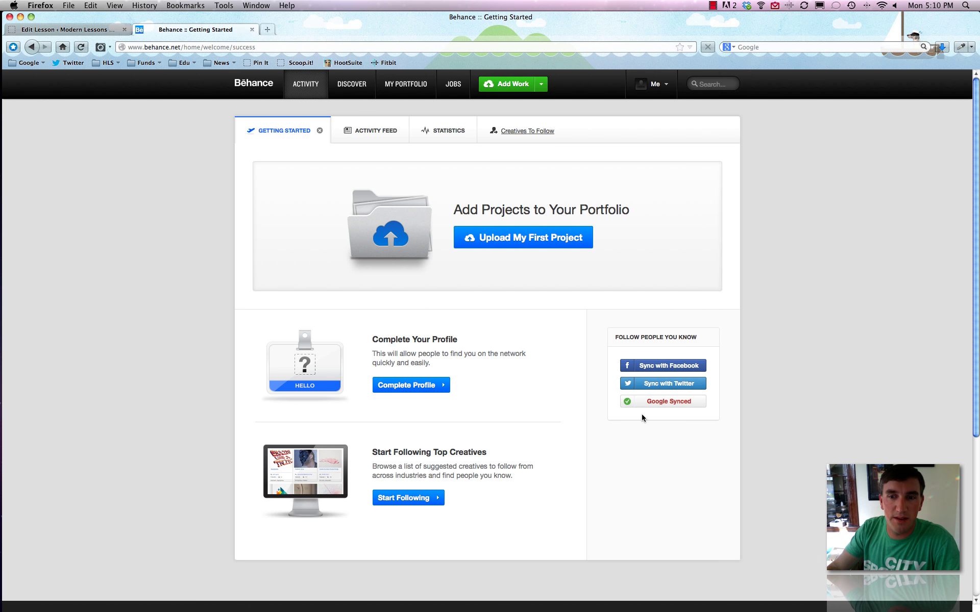
# - Go from the Getting Started page into the Edit Profile Basic Info form via Complete Profile
pyautogui.click(714, 383)
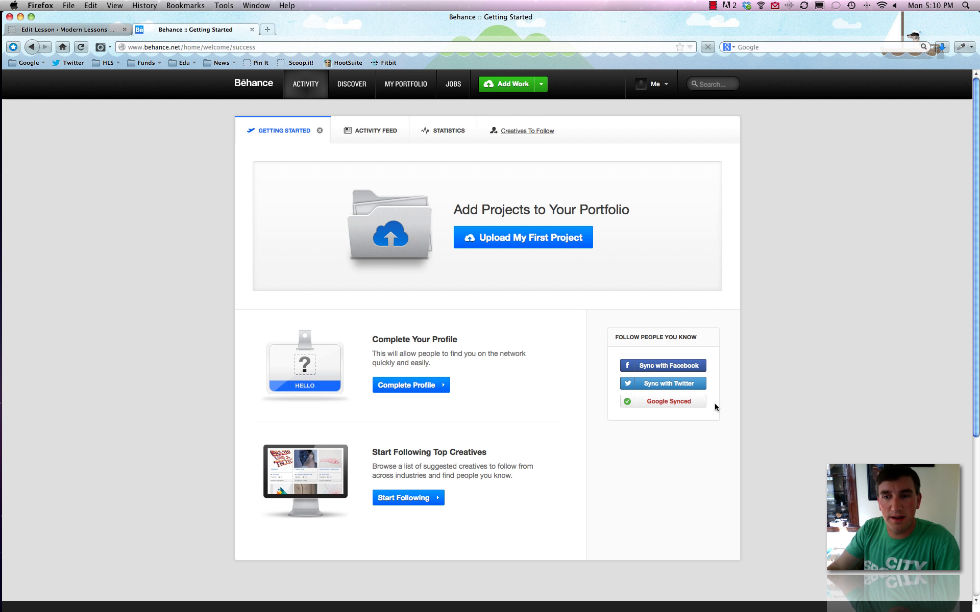
pyautogui.click(713, 403)
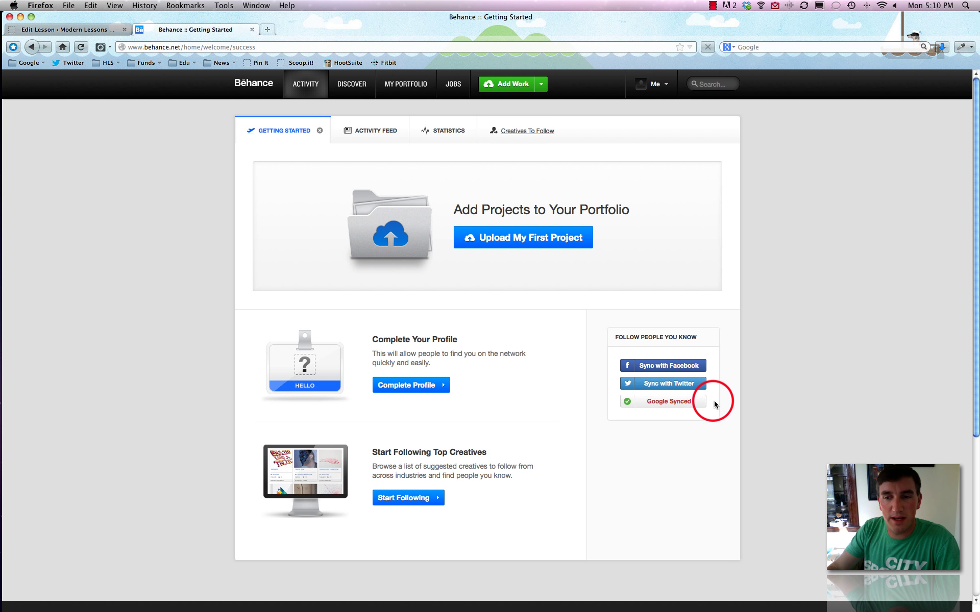
pyautogui.click(713, 367)
pyautogui.click(713, 366)
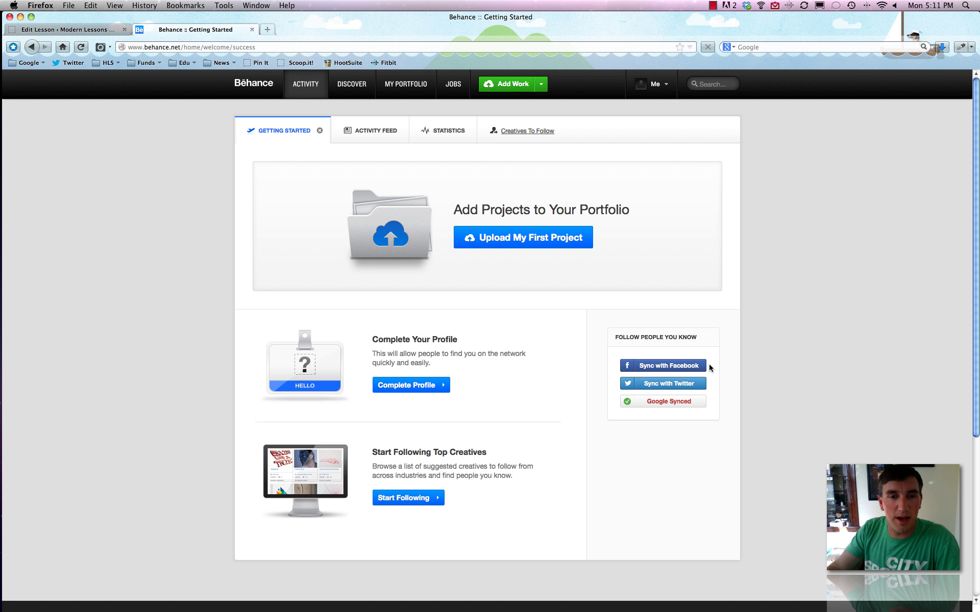
pyautogui.click(416, 391)
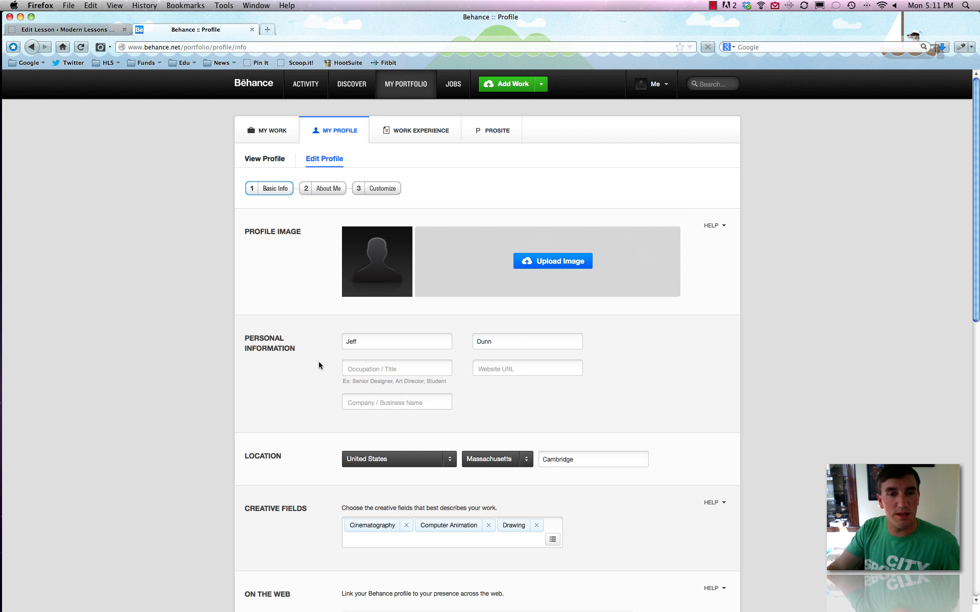
# - Enter Modern Lessons as the company and modernlessons.com as the website
pyautogui.scroll(-2, 320, 361)
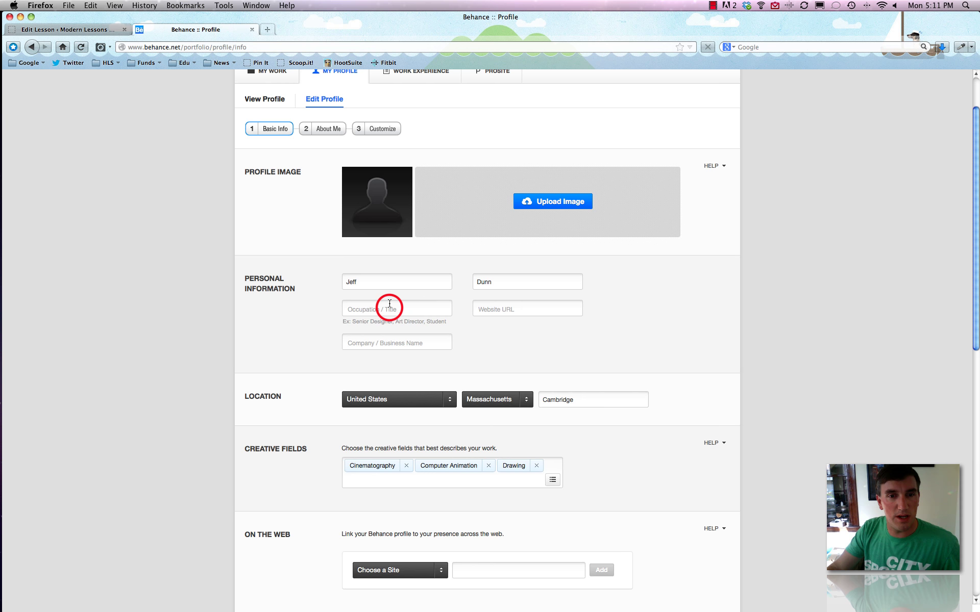
pyautogui.click(413, 310)
pyautogui.click(489, 309)
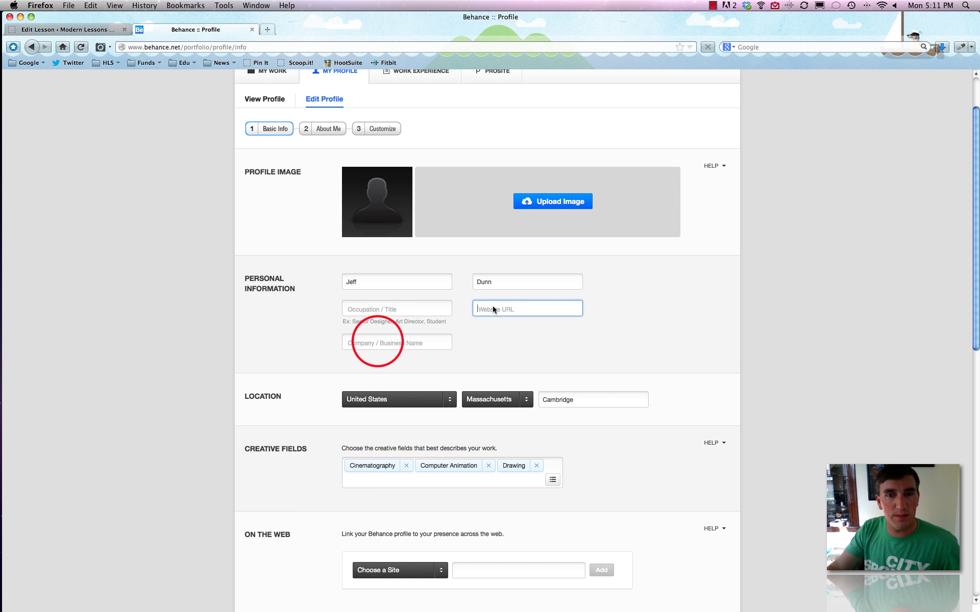
pyautogui.click(378, 343)
pyautogui.write('Modern Lessons')
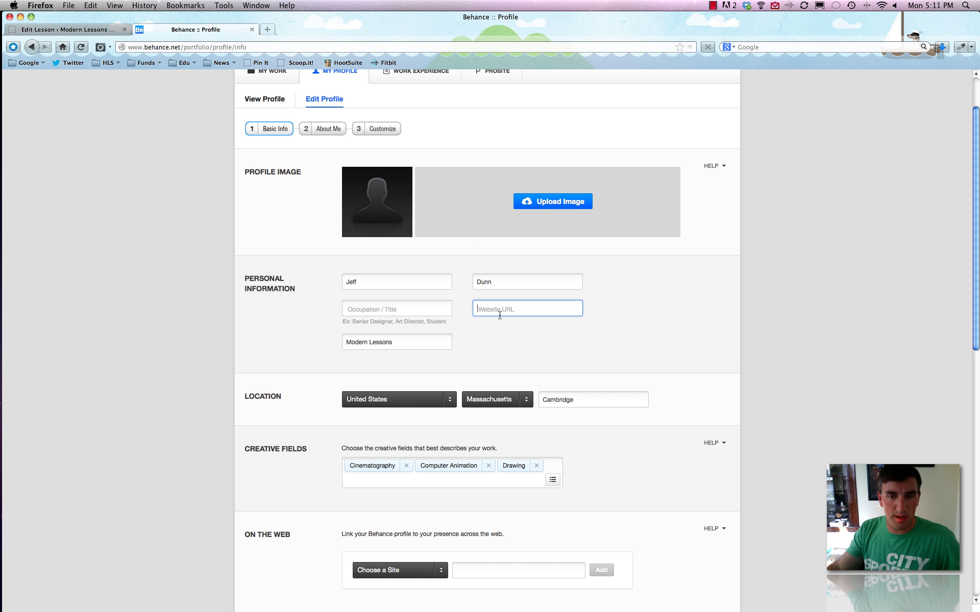
pyautogui.write('modernlessons.com')
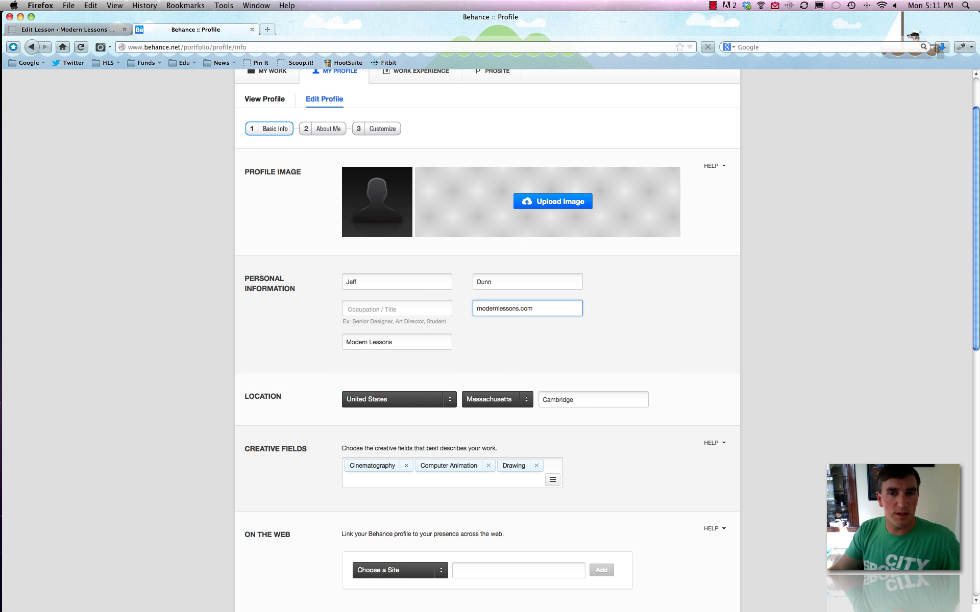
pyautogui.scroll(-5, 504, 314)
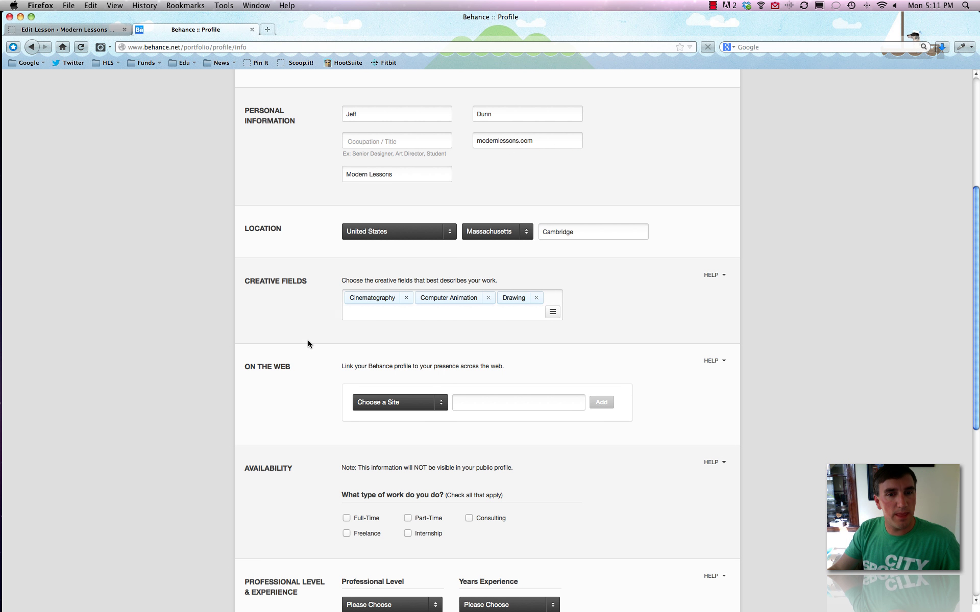
pyautogui.scroll(-3, 308, 342)
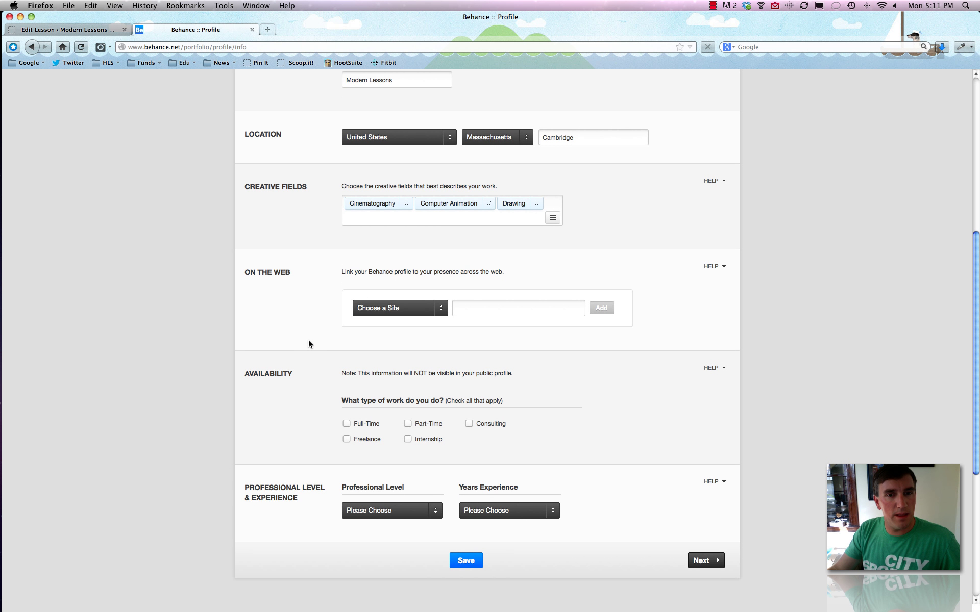
# - Add a Twitter link for 'modernlessons' under On the Web
pyautogui.click(485, 308)
pyautogui.click(419, 308)
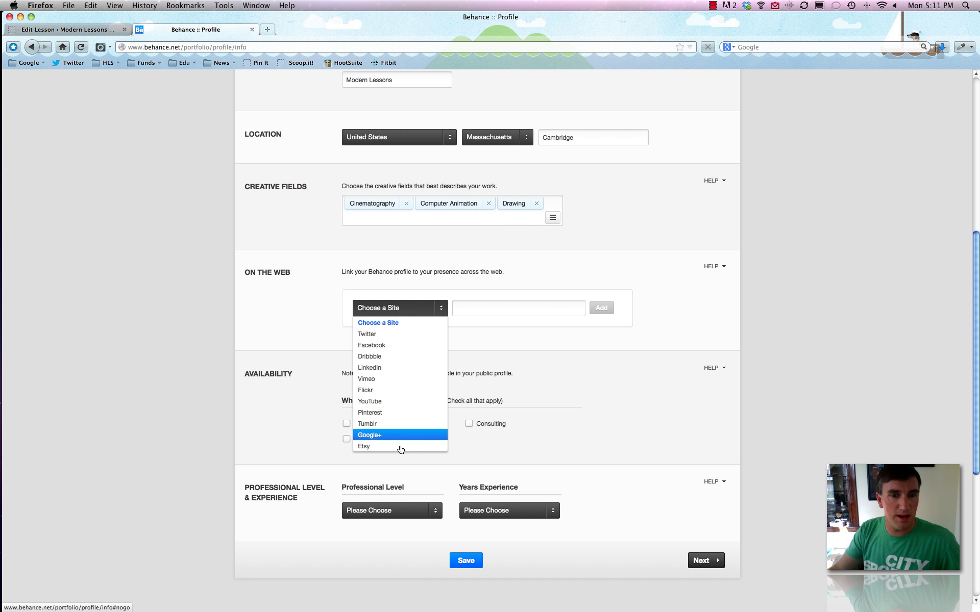
pyautogui.click(383, 336)
pyautogui.click(507, 308)
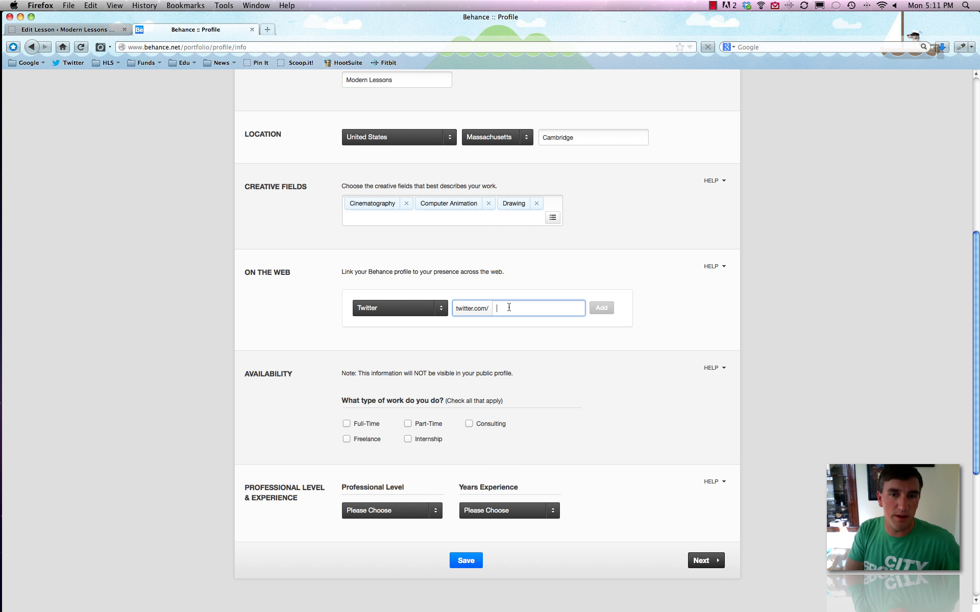
pyautogui.write('mod')
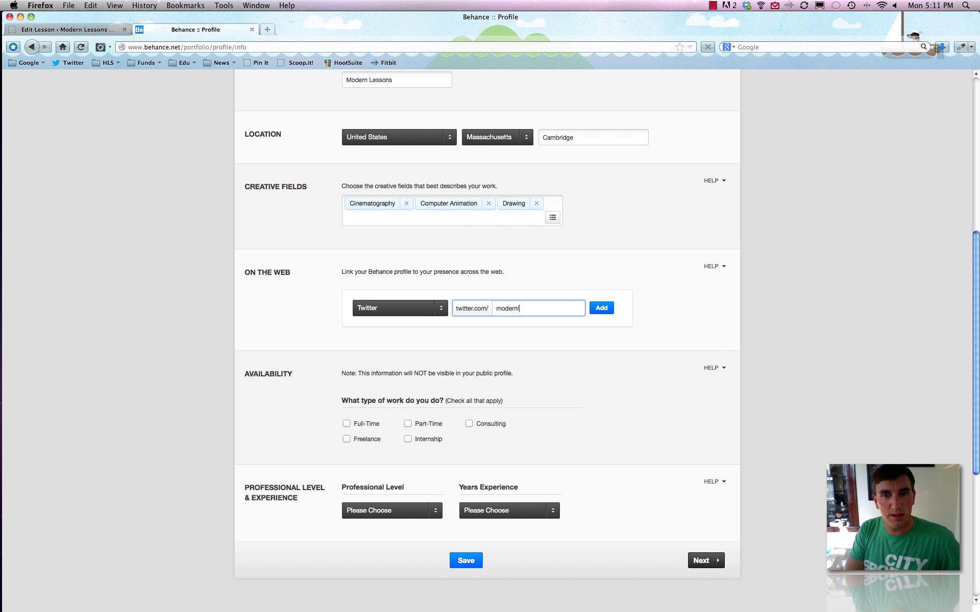
pyautogui.write('ernlessons')
pyautogui.click(601, 308)
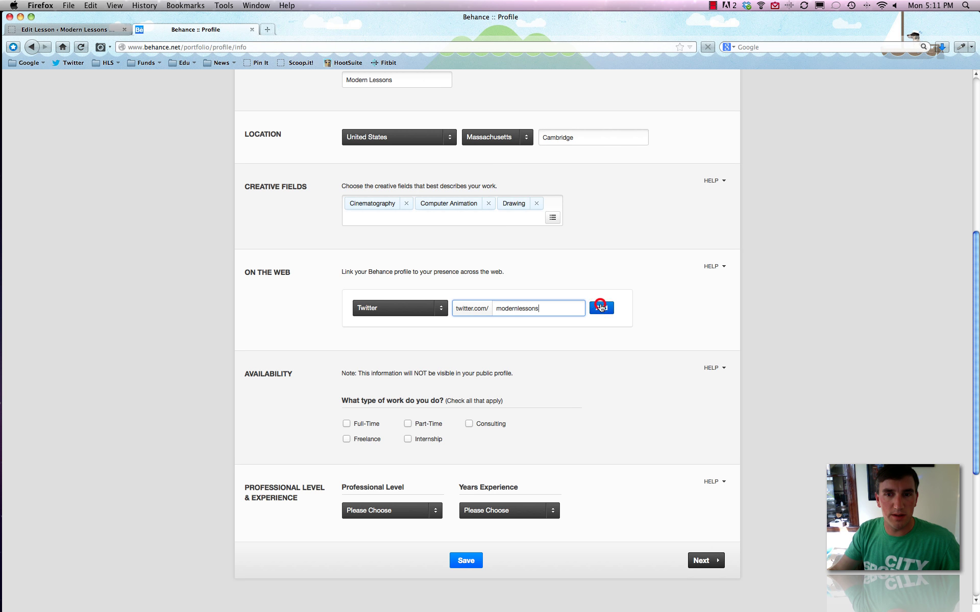
# - Select Consulting work, Self-Employed level and 9 years' experience, save, and move to About Me
pyautogui.scroll(-5, 327, 357)
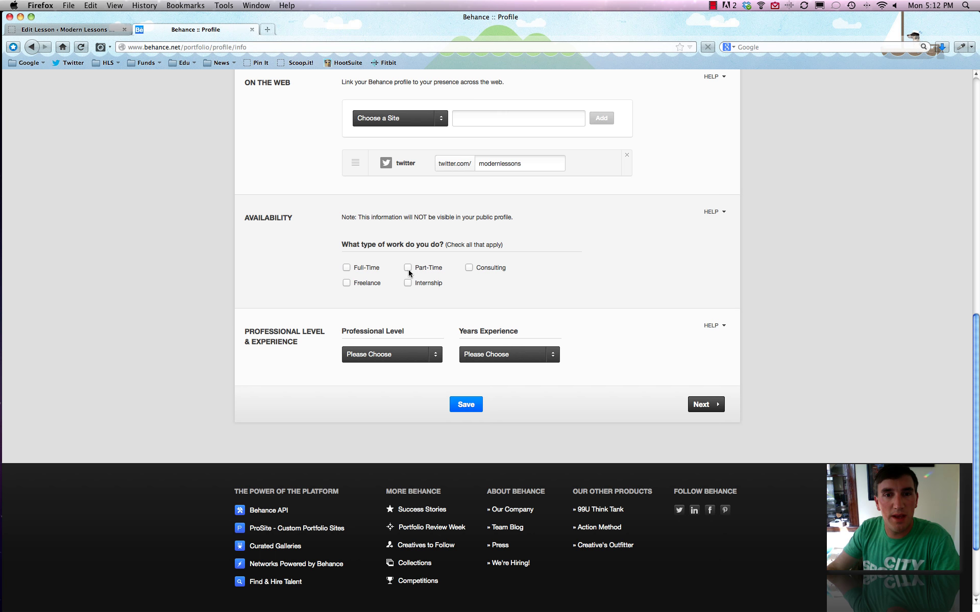
pyautogui.click(478, 271)
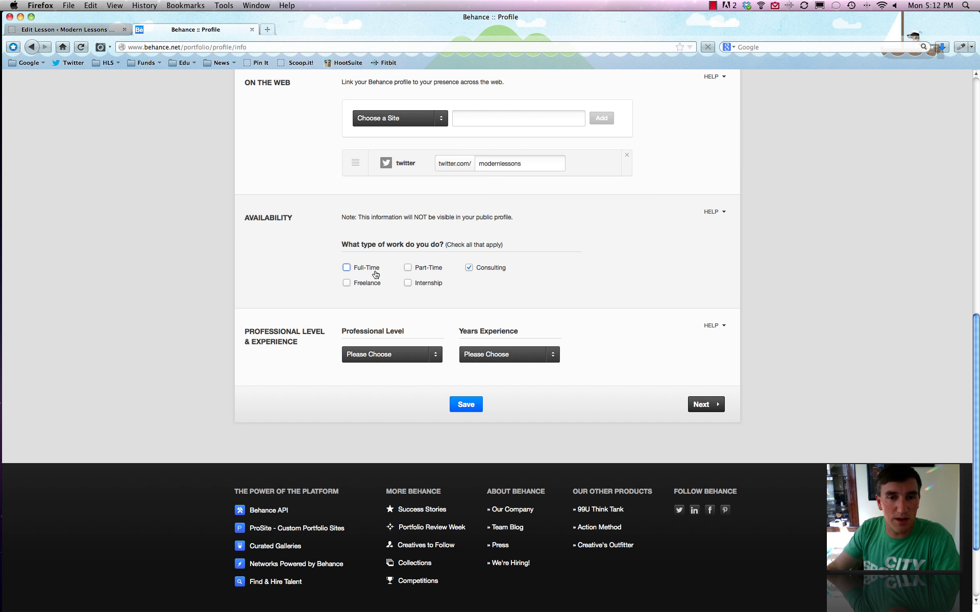
pyautogui.click(389, 354)
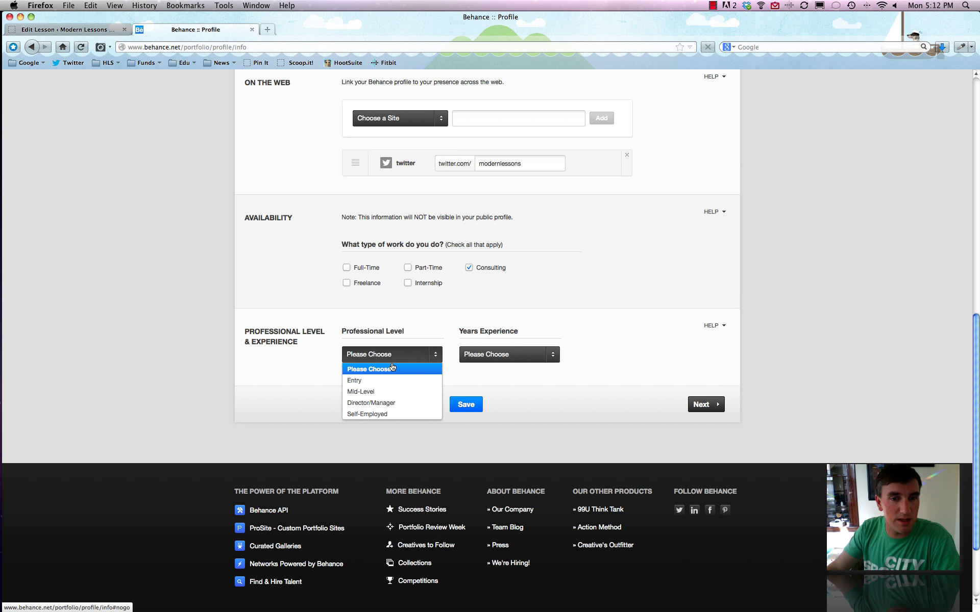
pyautogui.click(393, 413)
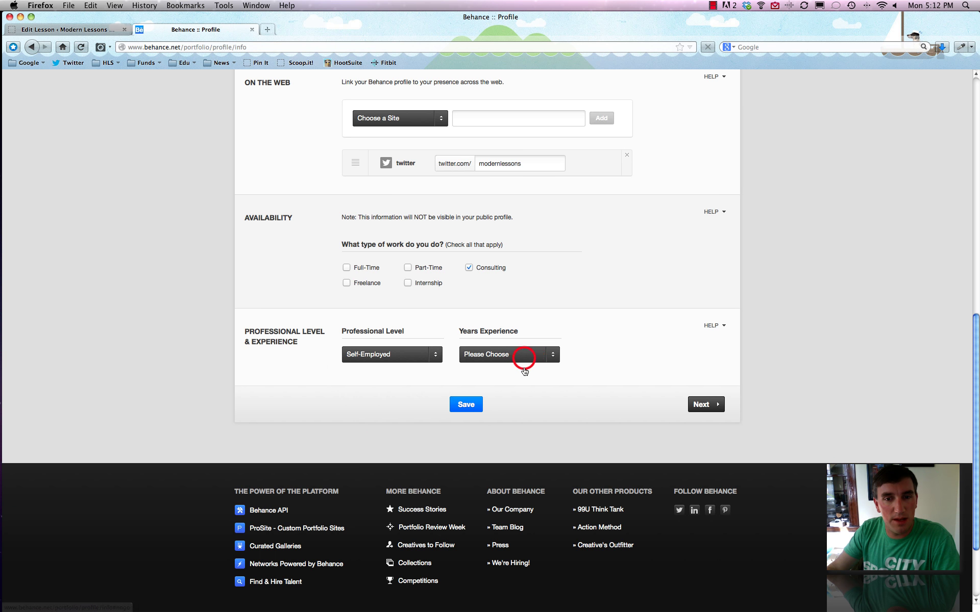
pyautogui.click(520, 354)
pyautogui.click(516, 470)
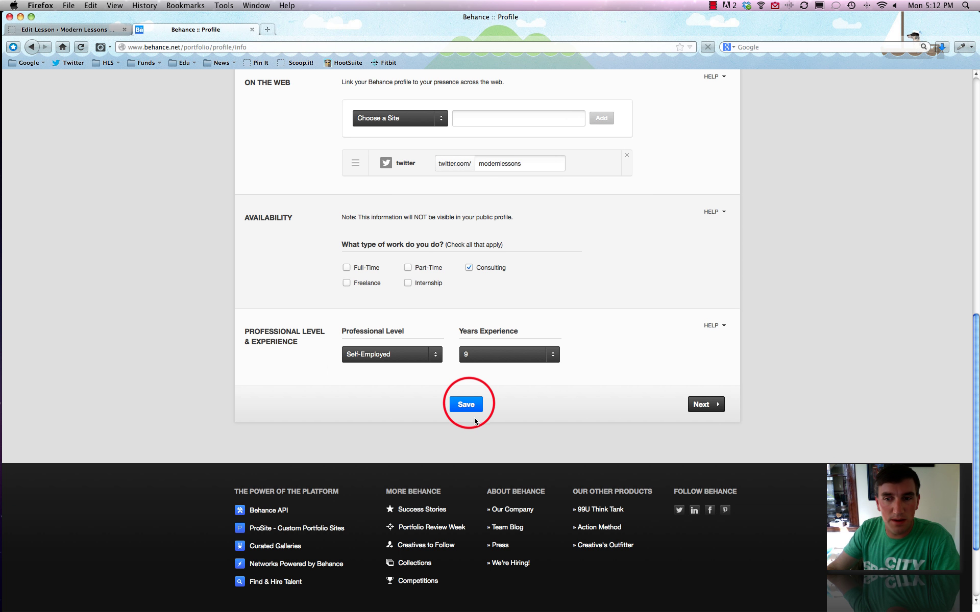
pyautogui.click(467, 404)
pyautogui.click(707, 405)
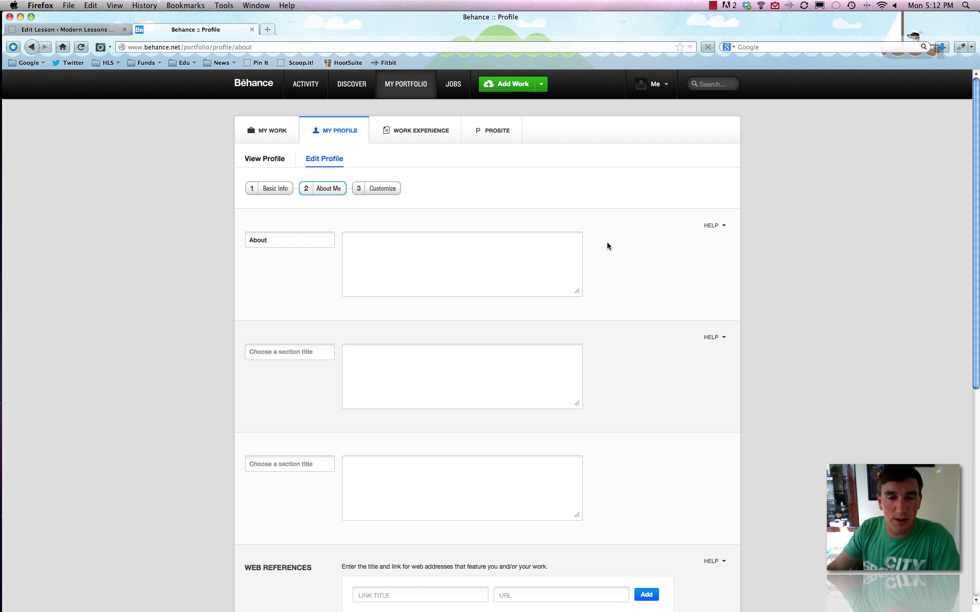
# - Leave the About Me section titles blank and proceed to the Customize step
pyautogui.scroll(-5, 609, 246)
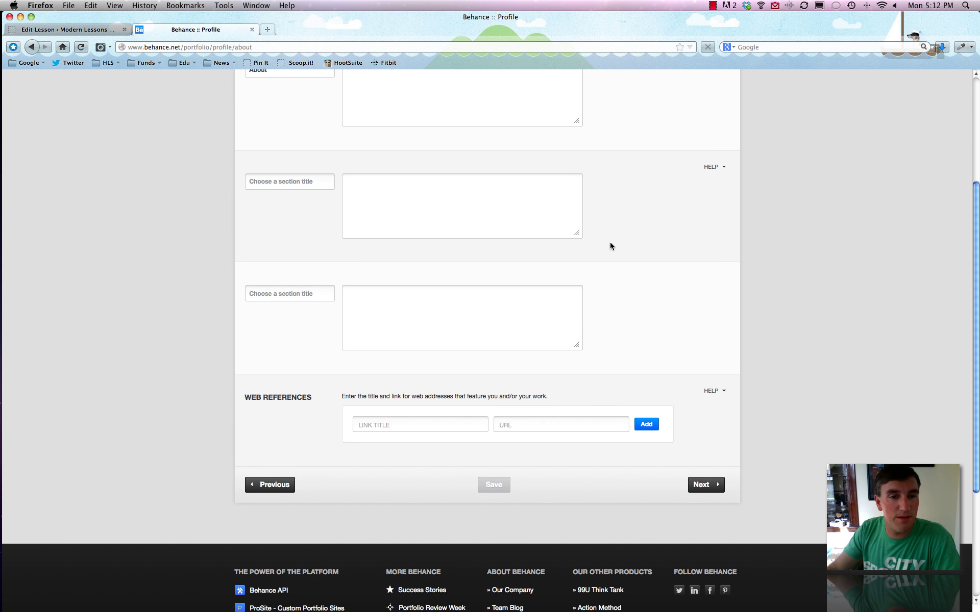
pyautogui.scroll(3, 638, 366)
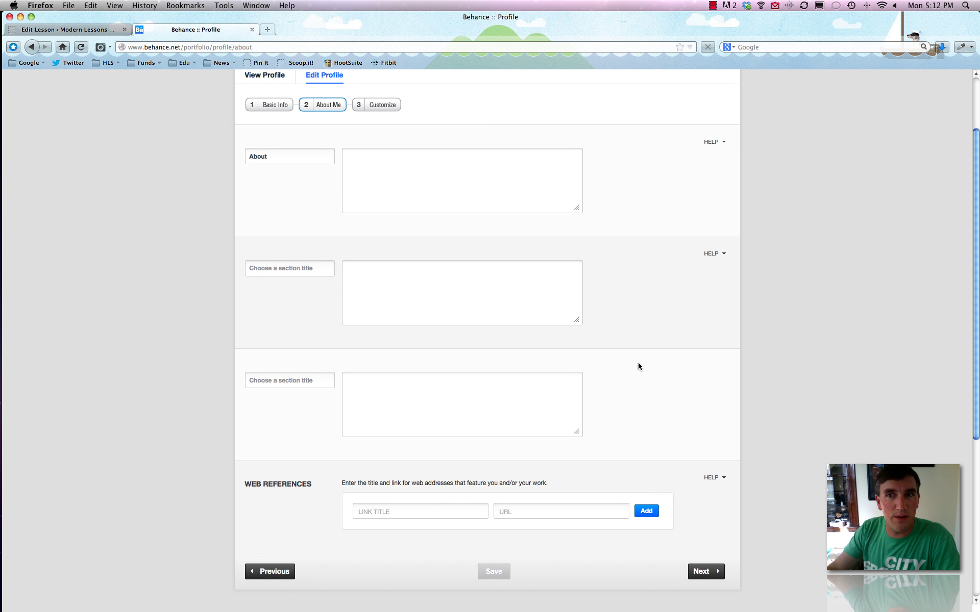
pyautogui.click(279, 268)
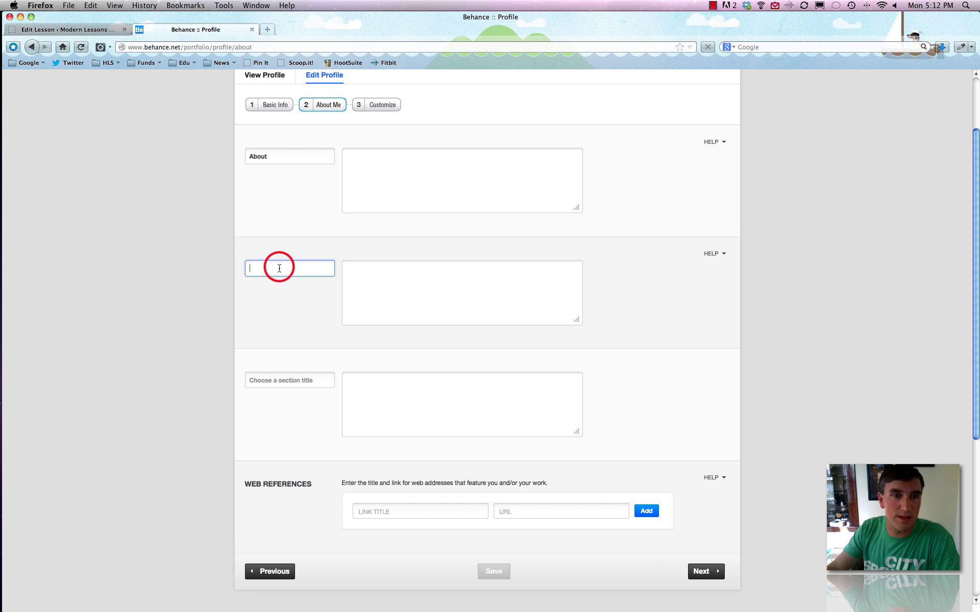
pyautogui.click(279, 156)
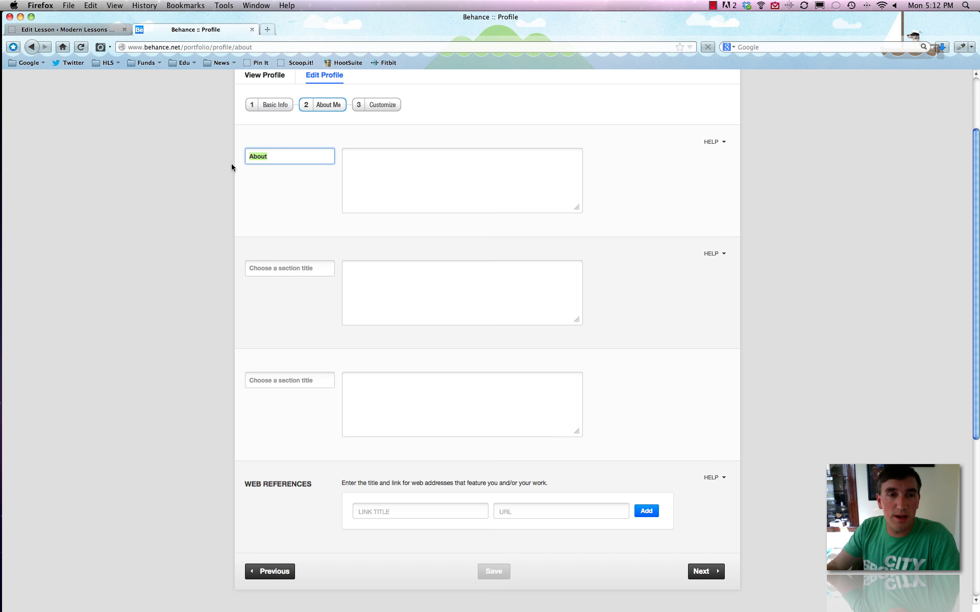
pyautogui.click(285, 268)
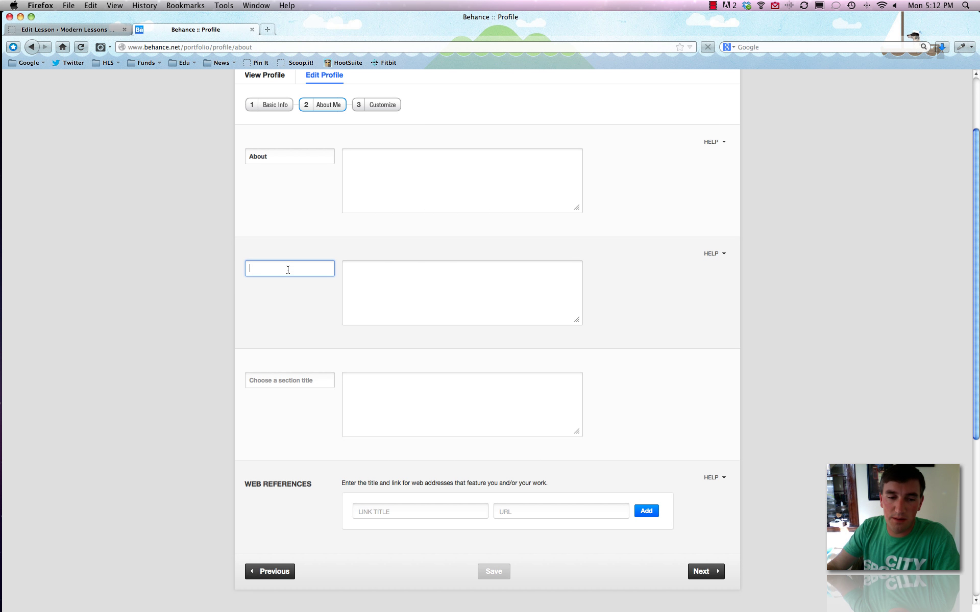
pyautogui.click(479, 478)
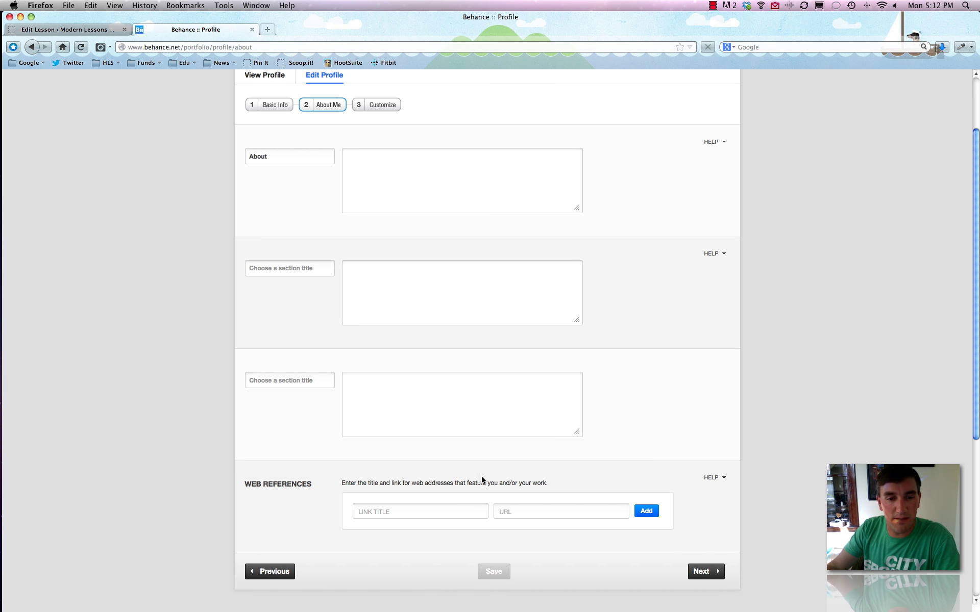
pyautogui.click(705, 572)
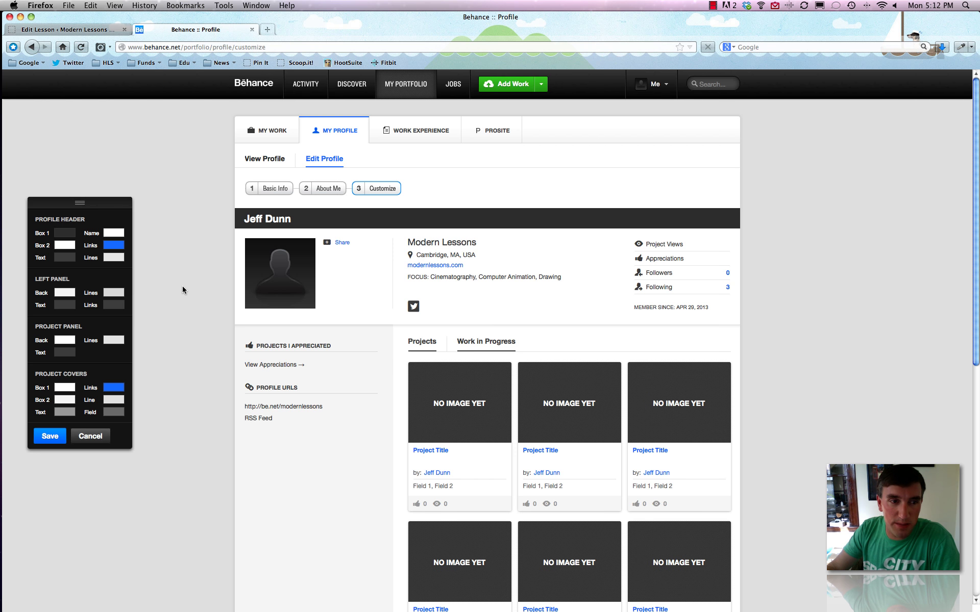
# - Set the project panel lines colour to red
pyautogui.click(112, 340)
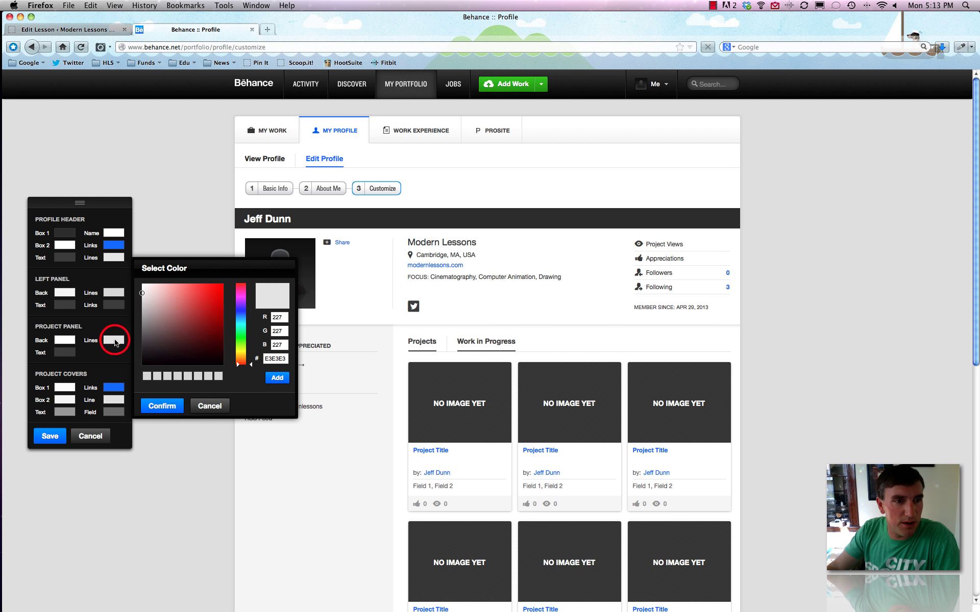
pyautogui.click(219, 286)
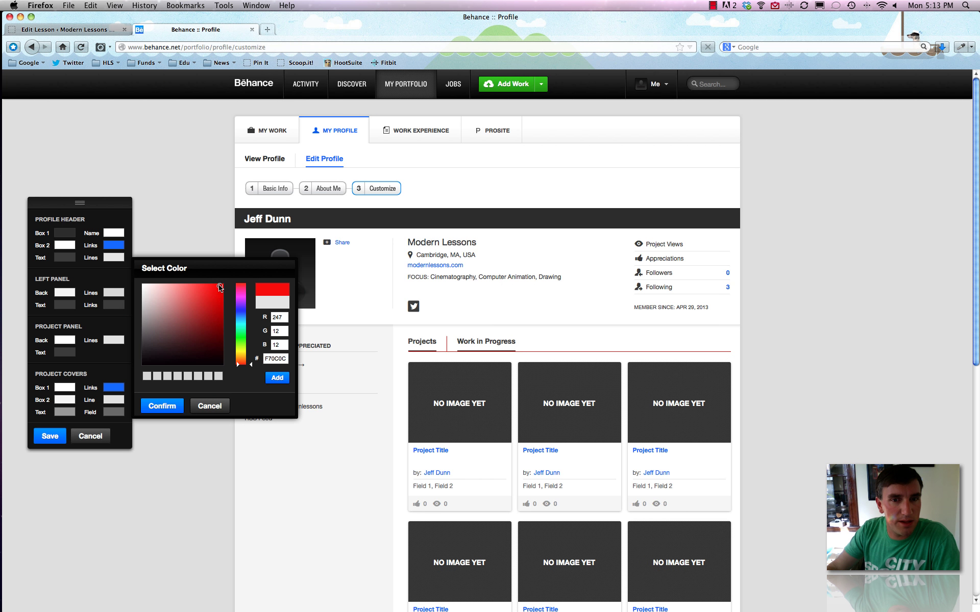
pyautogui.click(563, 353)
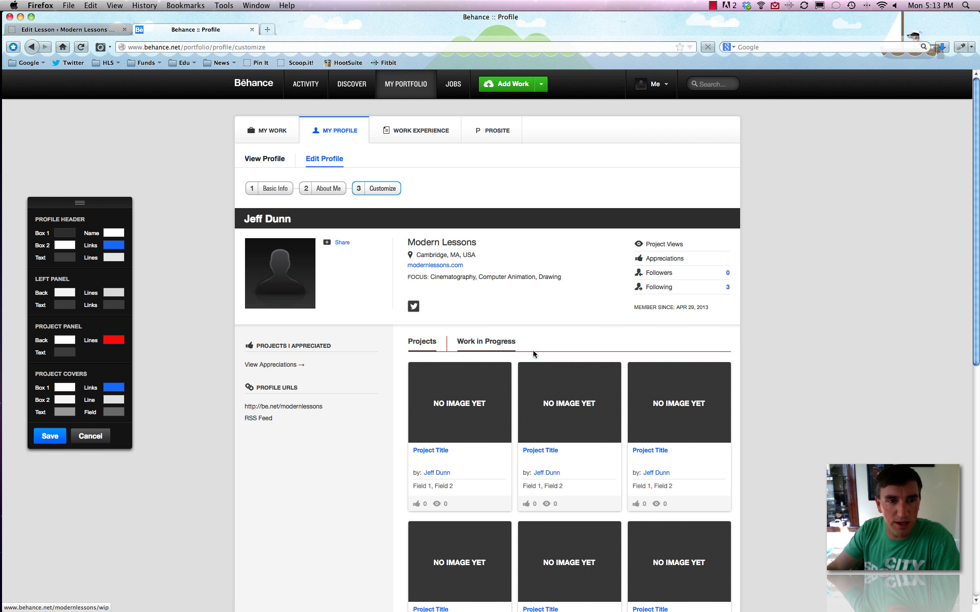
# - Make the profile header bar bright green and save the customized profile
pyautogui.click(62, 233)
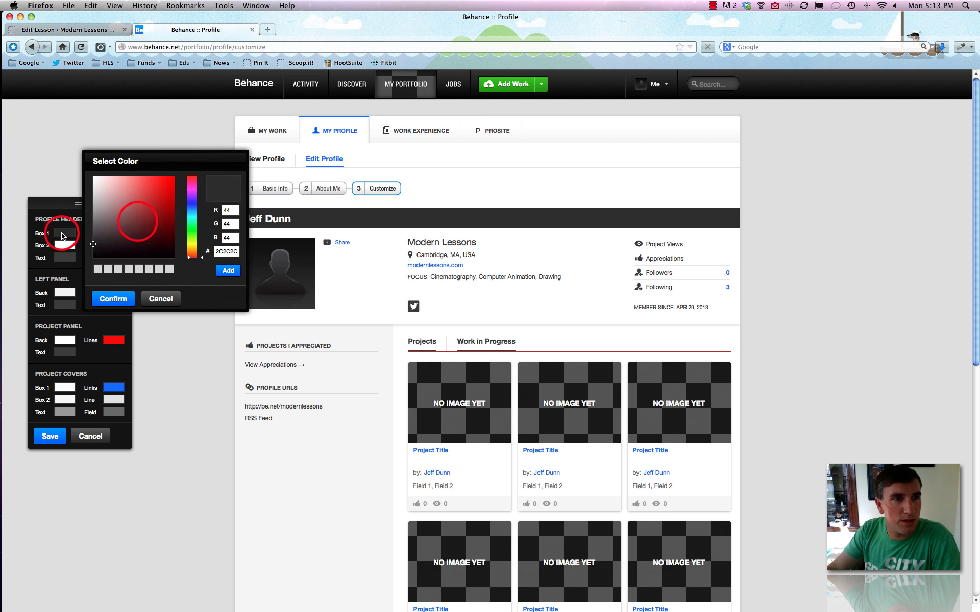
pyautogui.click(175, 177)
pyautogui.moveTo(146, 209)
pyautogui.mouseDown()
pyautogui.moveTo(140, 235)
pyautogui.moveTo(148, 204)
pyautogui.moveTo(203, 154)
pyautogui.moveTo(349, 262)
pyautogui.mouseUp()
pyautogui.click(190, 228)
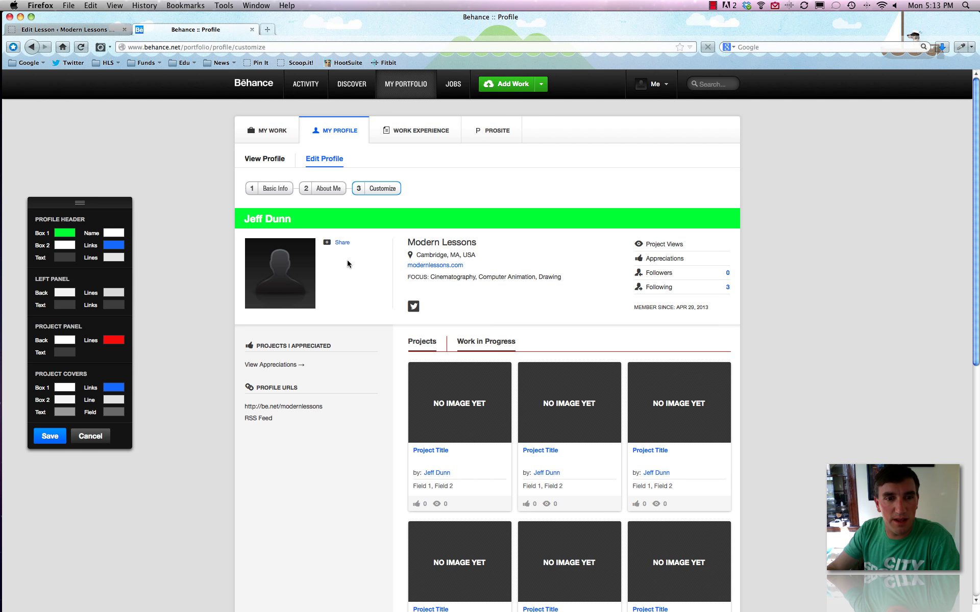
pyautogui.scroll(-10, 352, 260)
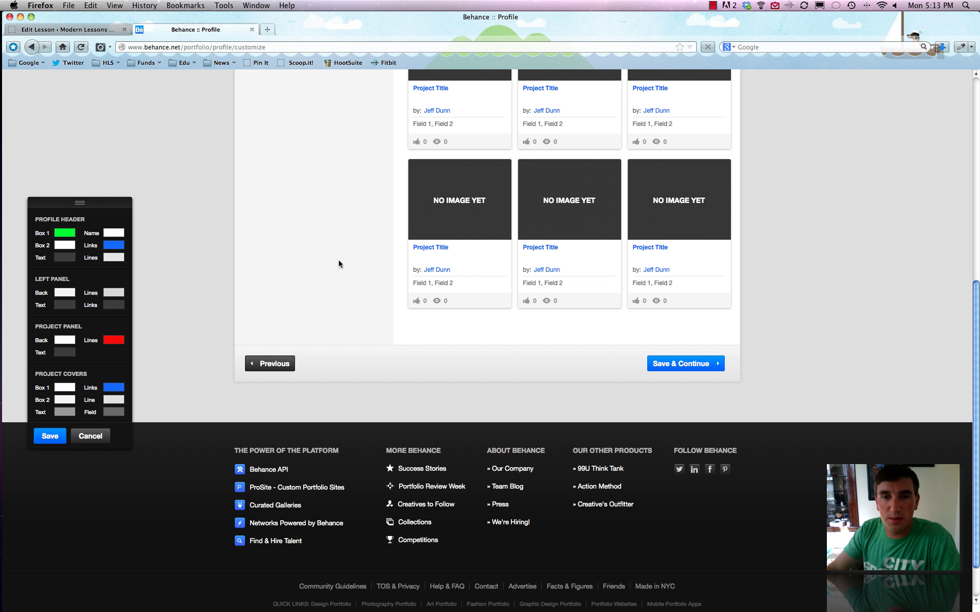
pyautogui.scroll(4, 338, 259)
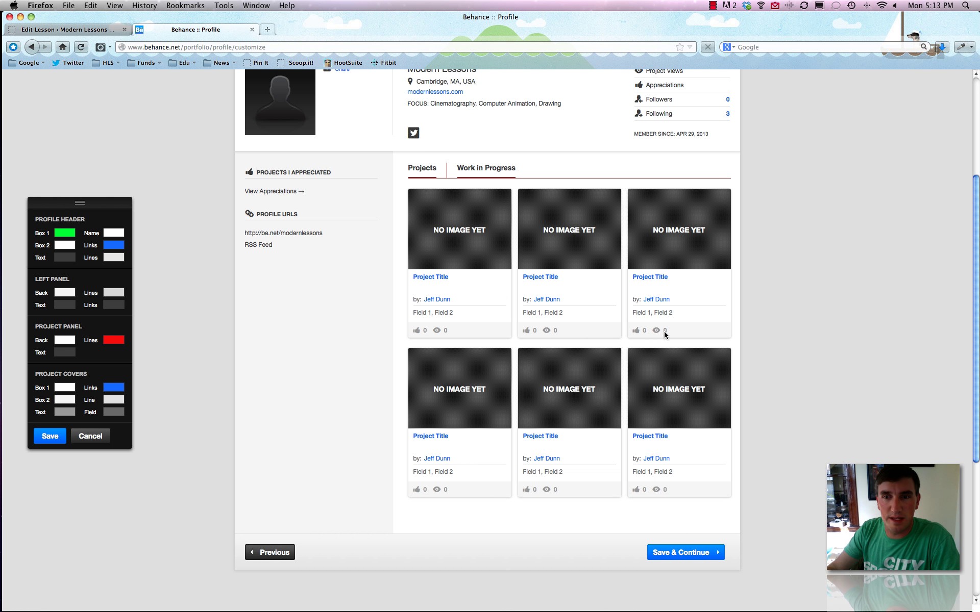
pyautogui.click(568, 278)
pyautogui.click(684, 283)
pyautogui.click(682, 281)
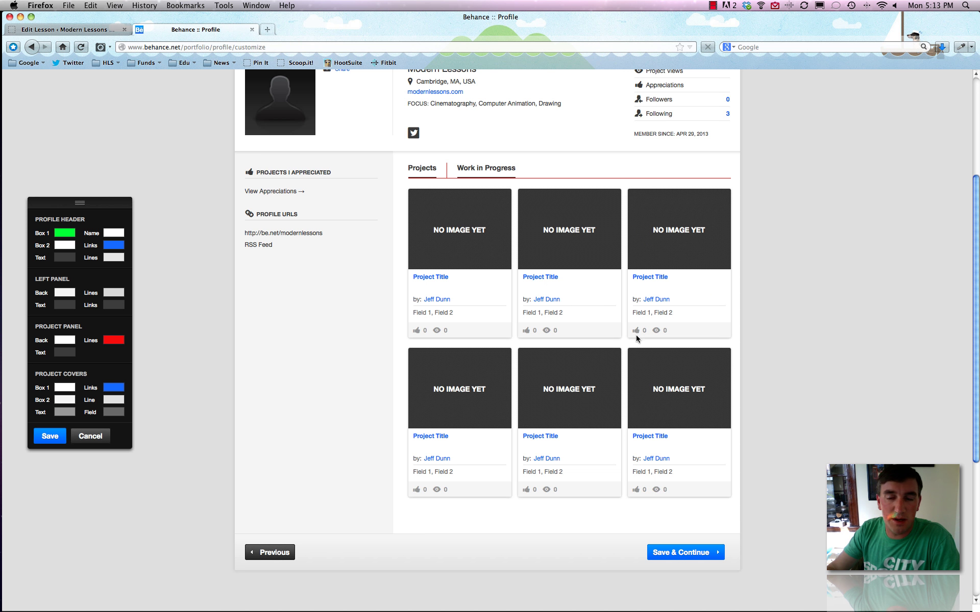
pyautogui.click(656, 330)
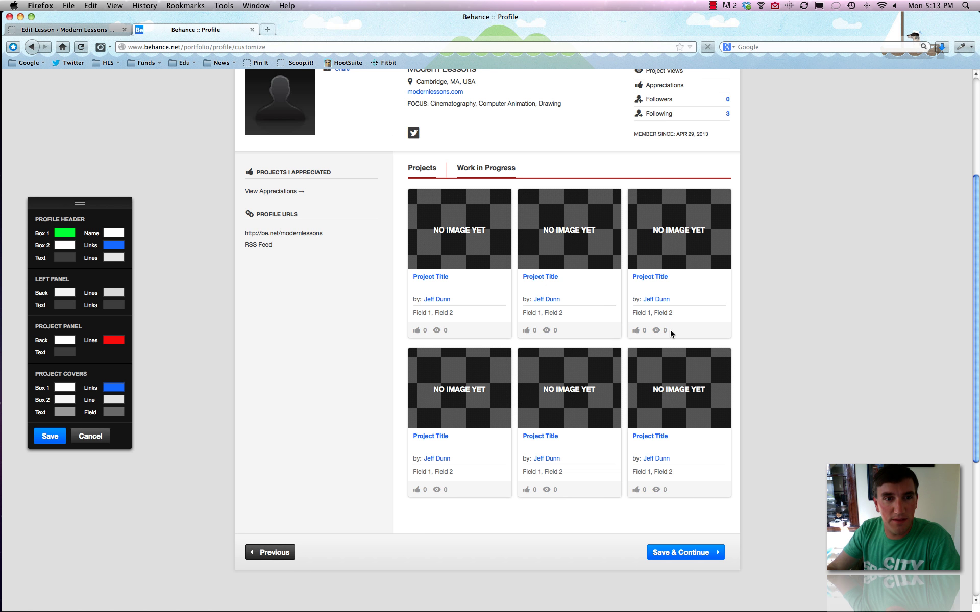
pyautogui.click(675, 330)
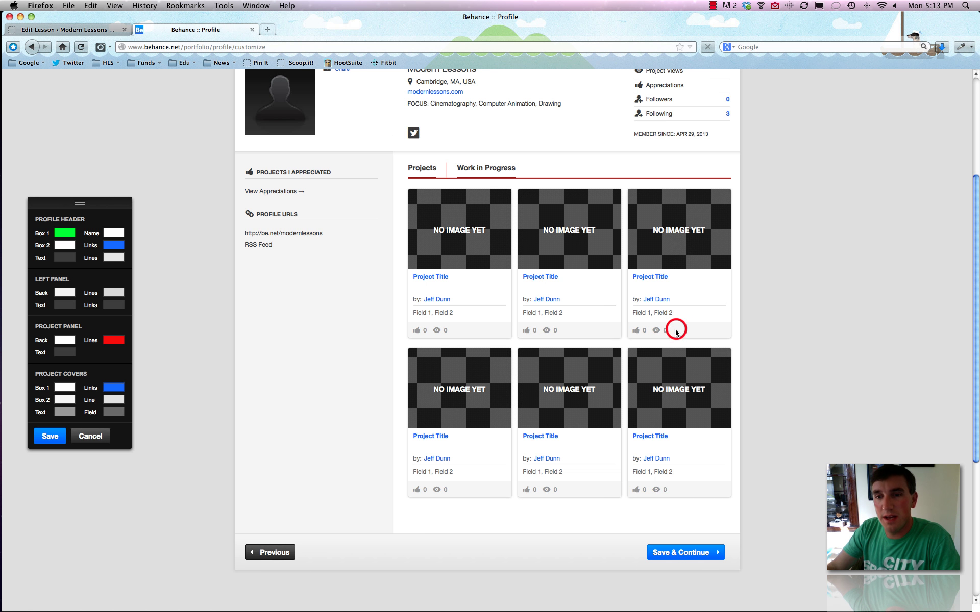
pyautogui.click(630, 330)
pyautogui.click(691, 555)
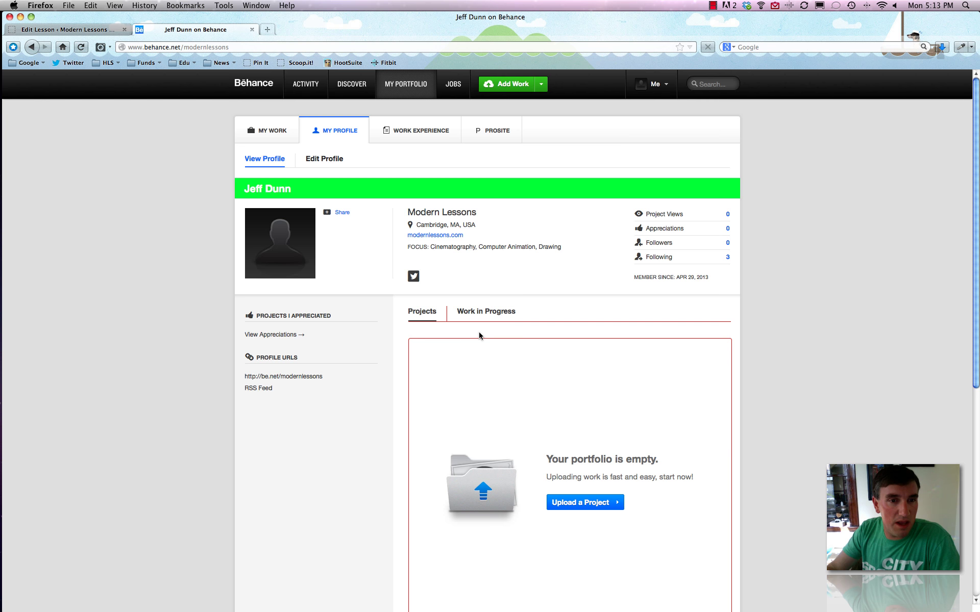
# - Start the first project from the portfolio, cancelling the file upload prompt
pyautogui.click(273, 337)
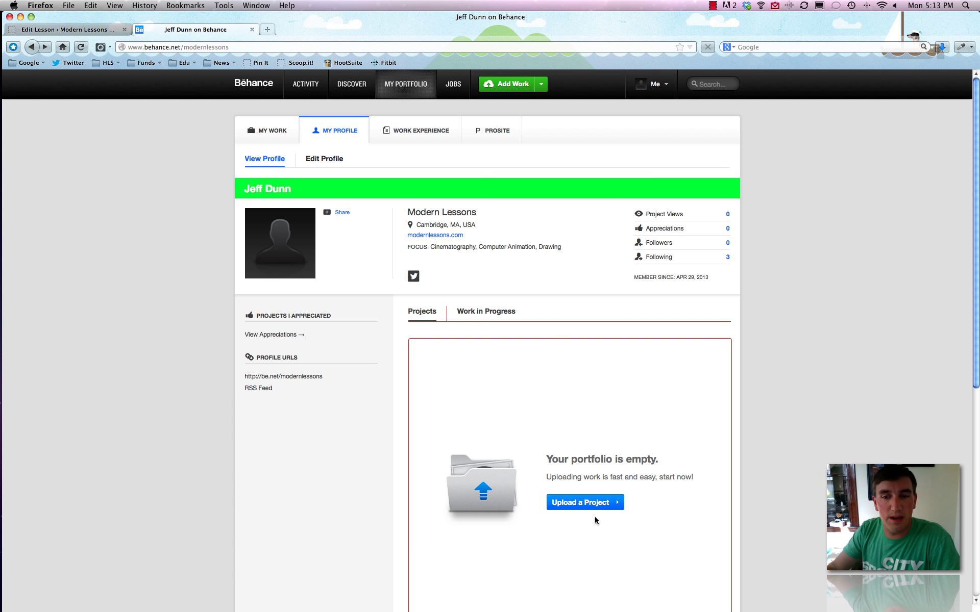
pyautogui.click(588, 505)
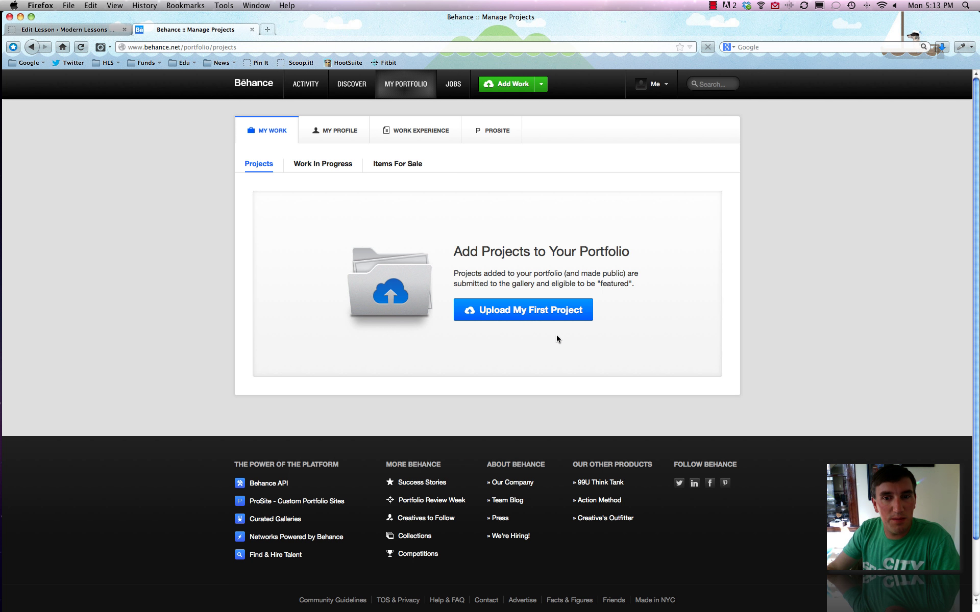
pyautogui.click(554, 311)
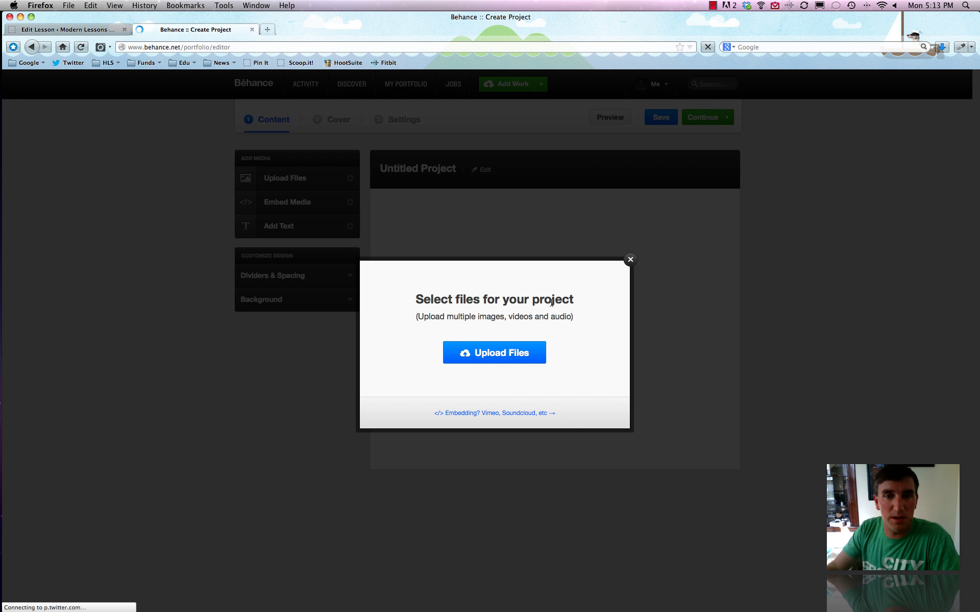
pyautogui.click(632, 261)
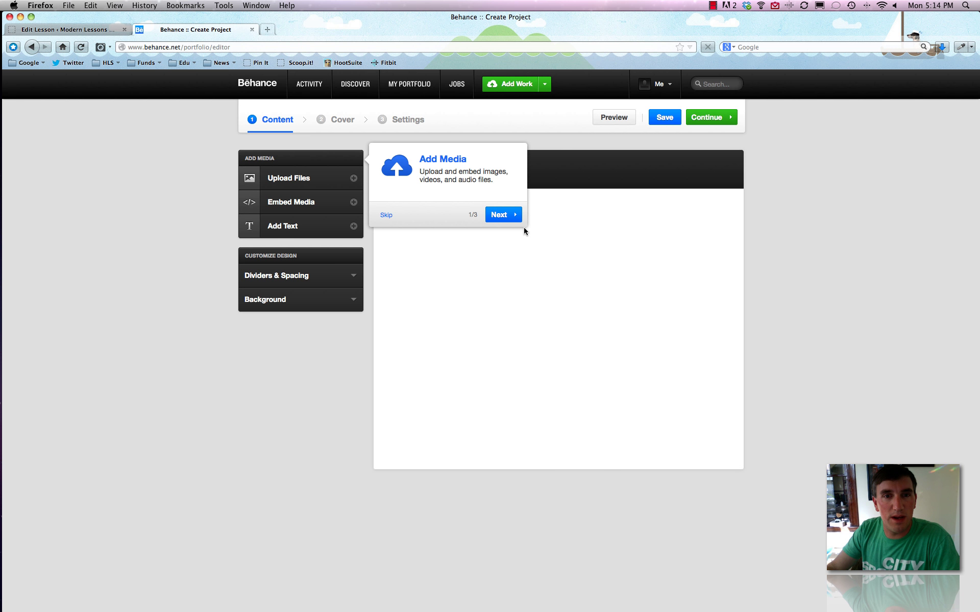
pyautogui.click(289, 181)
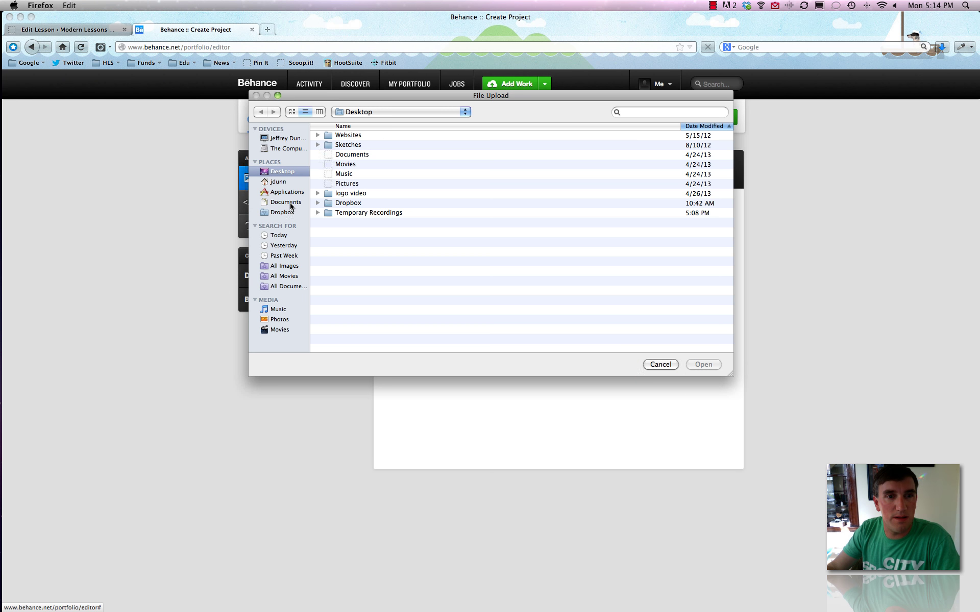
pyautogui.click(659, 364)
# - Step through and dismiss the project editor's introduction tips
pyautogui.click(498, 215)
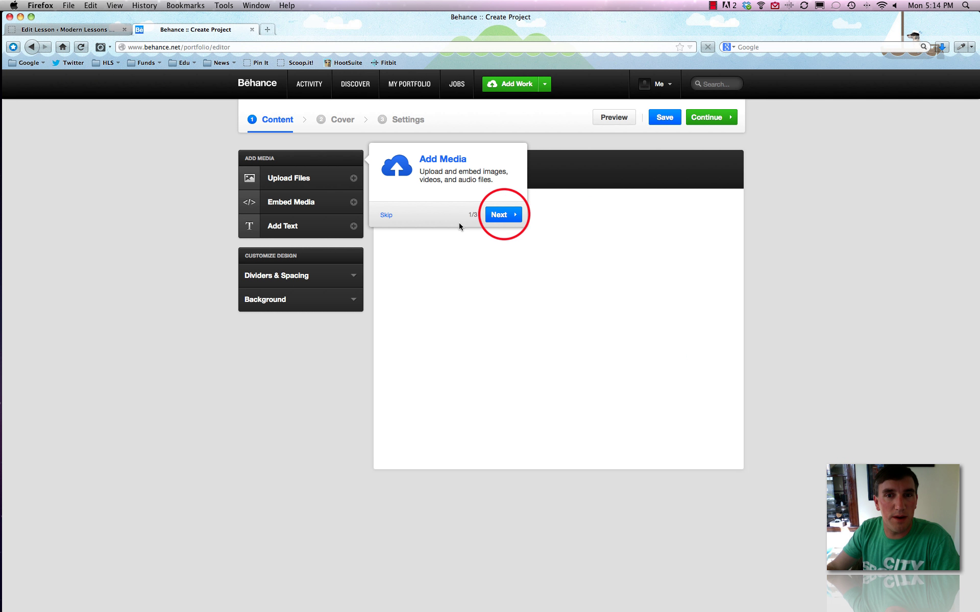
pyautogui.click(501, 311)
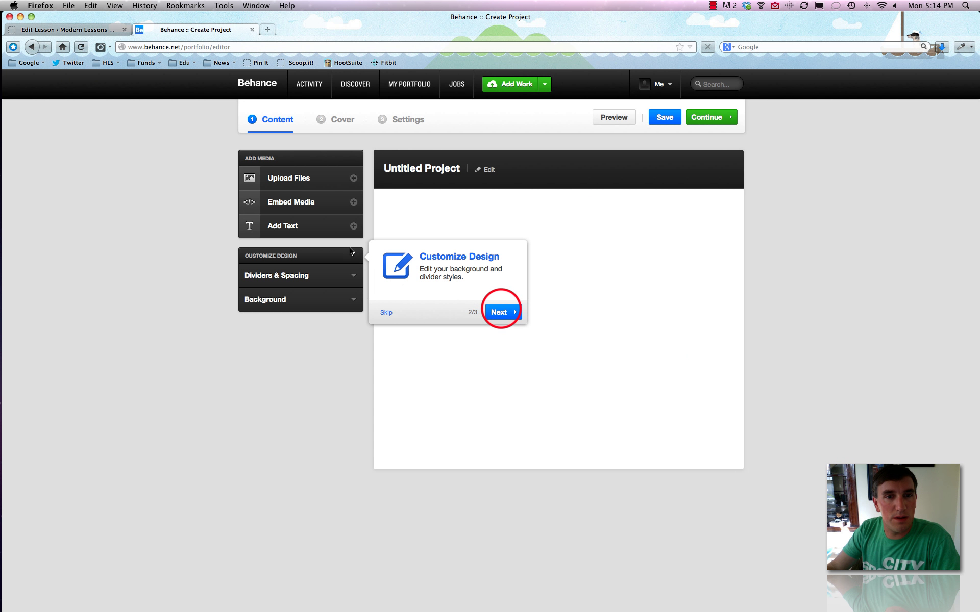
pyautogui.click(710, 206)
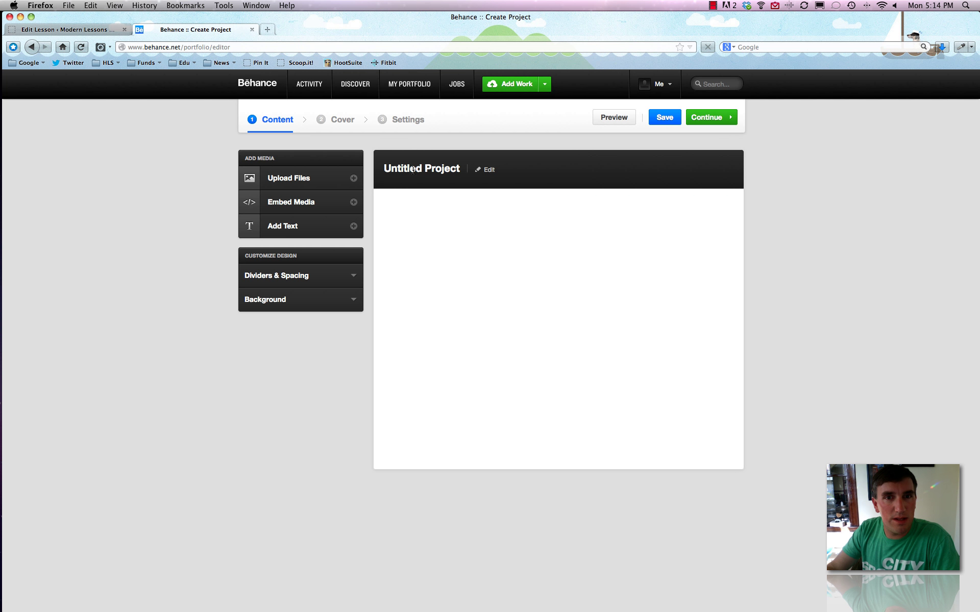
# - Upload logo.png from the logo video folder into the project
pyautogui.click(288, 178)
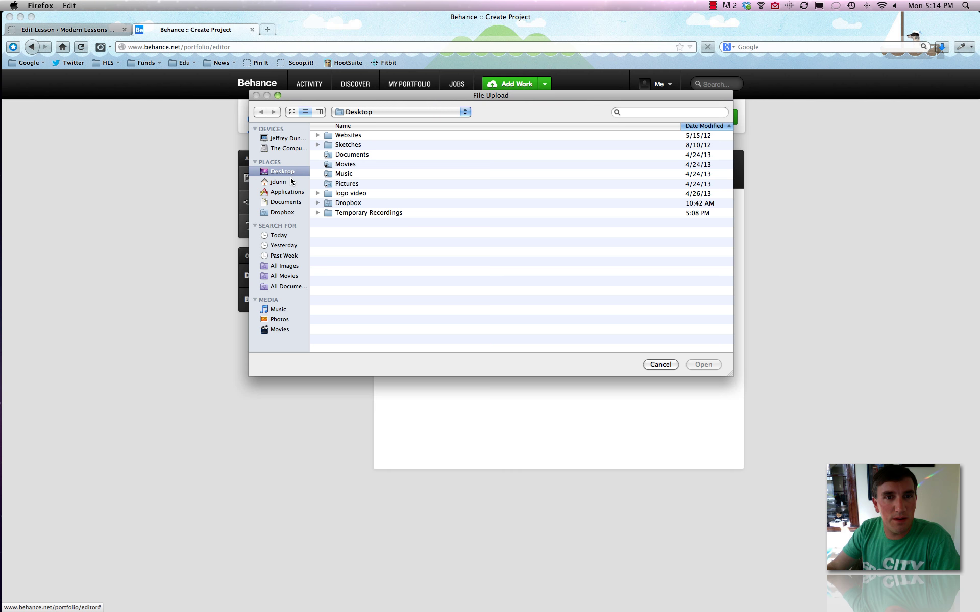
pyautogui.doubleClick(345, 193)
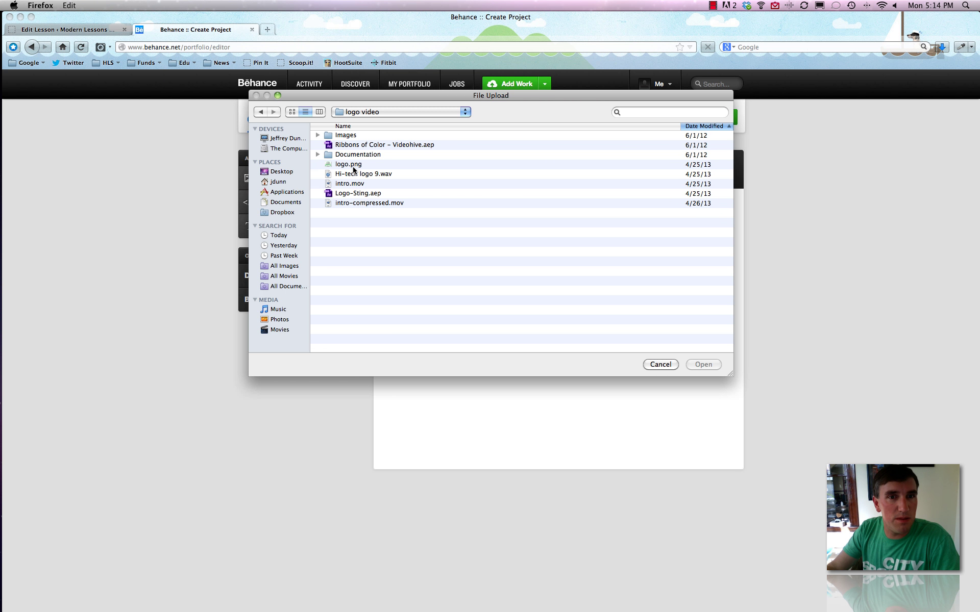
pyautogui.click(351, 165)
pyautogui.click(704, 365)
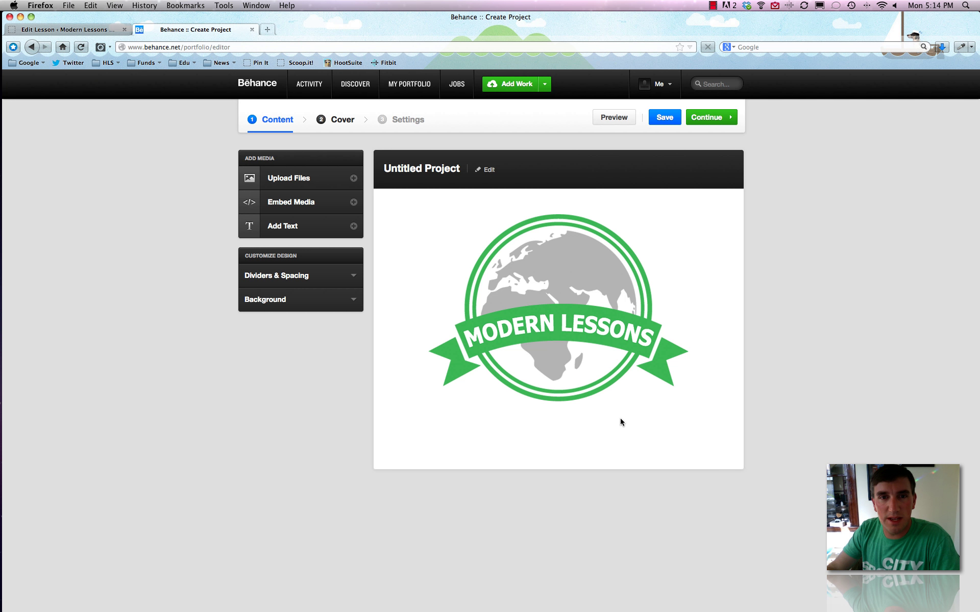
# - Rename the project to 'The Modern Lessons Logo' and save the draft
pyautogui.click(484, 168)
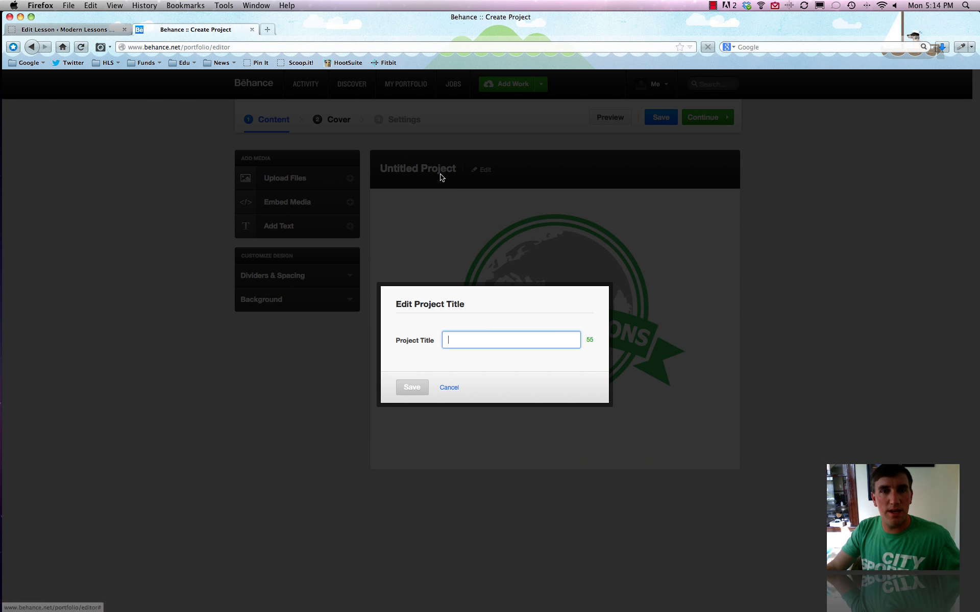
pyautogui.write('The Mode')
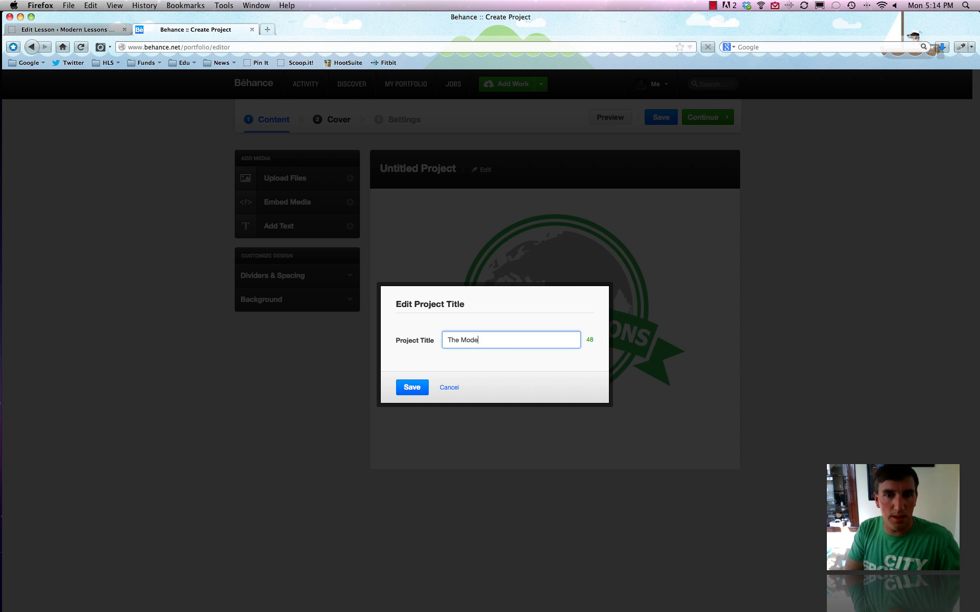
pyautogui.write('rn Lessons L')
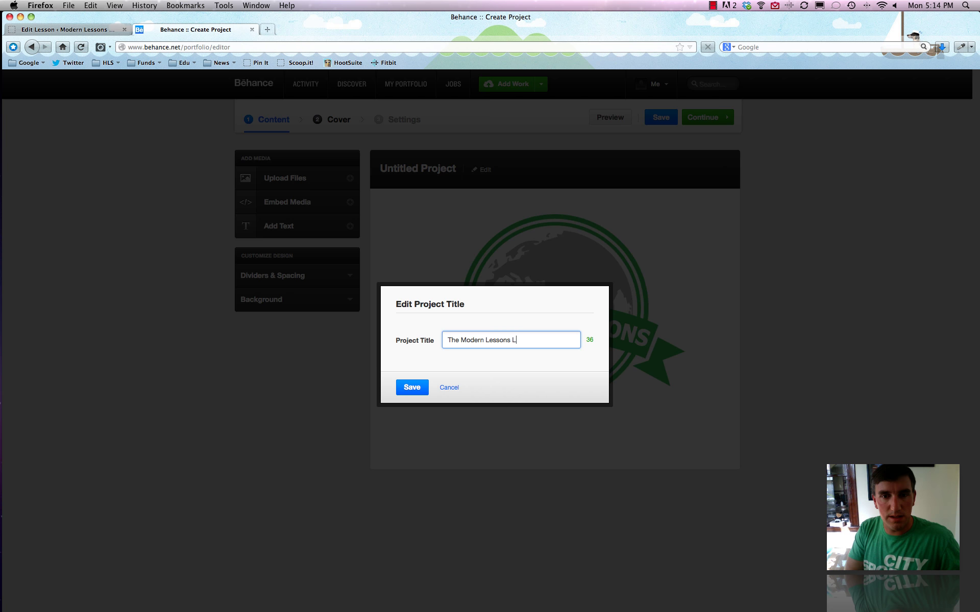
pyautogui.write('ogo')
pyautogui.click(412, 388)
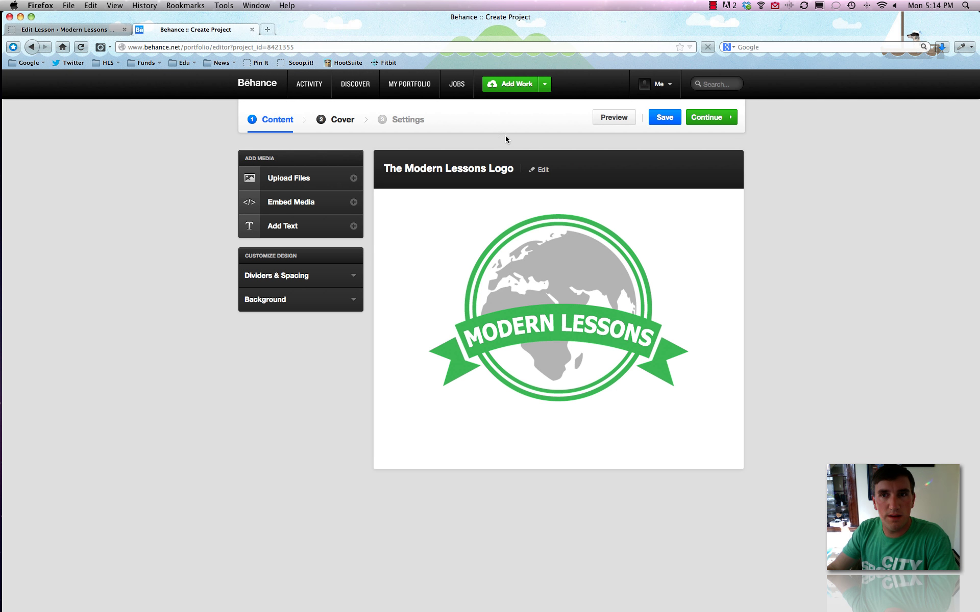
pyautogui.click(666, 117)
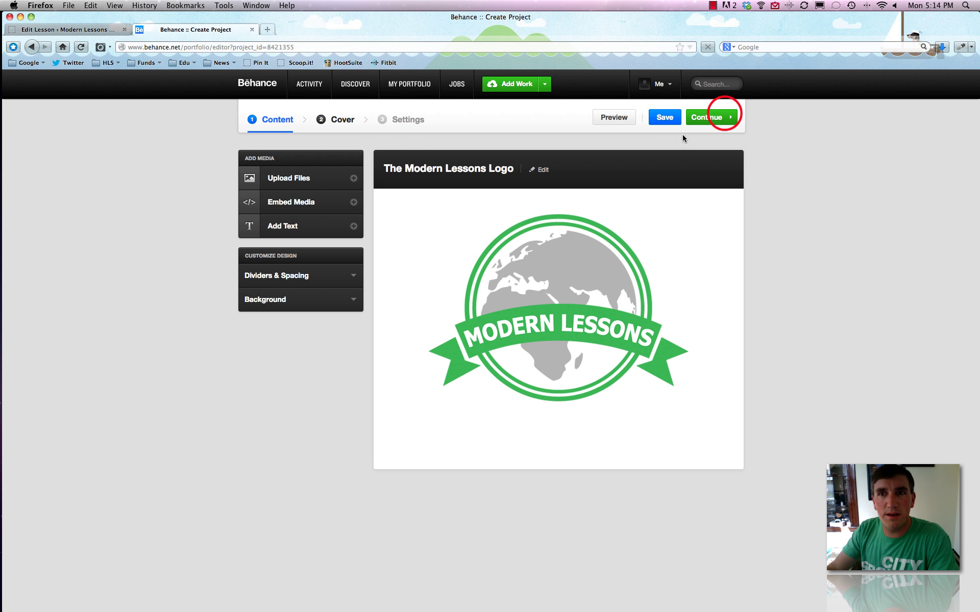
# - Upload logo.png as the project cover and crop it around the Modern Lessons logo
pyautogui.click(724, 116)
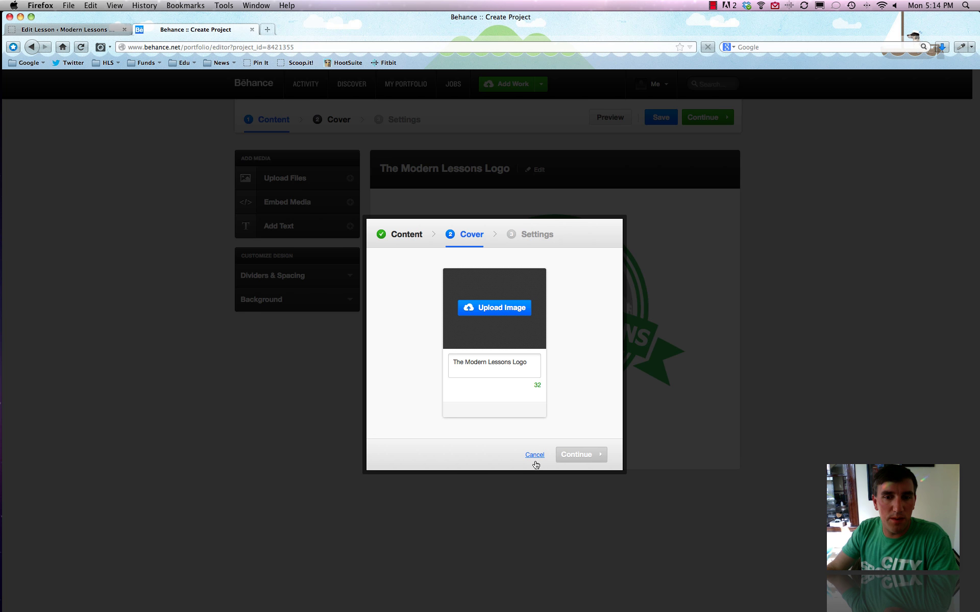
pyautogui.click(512, 306)
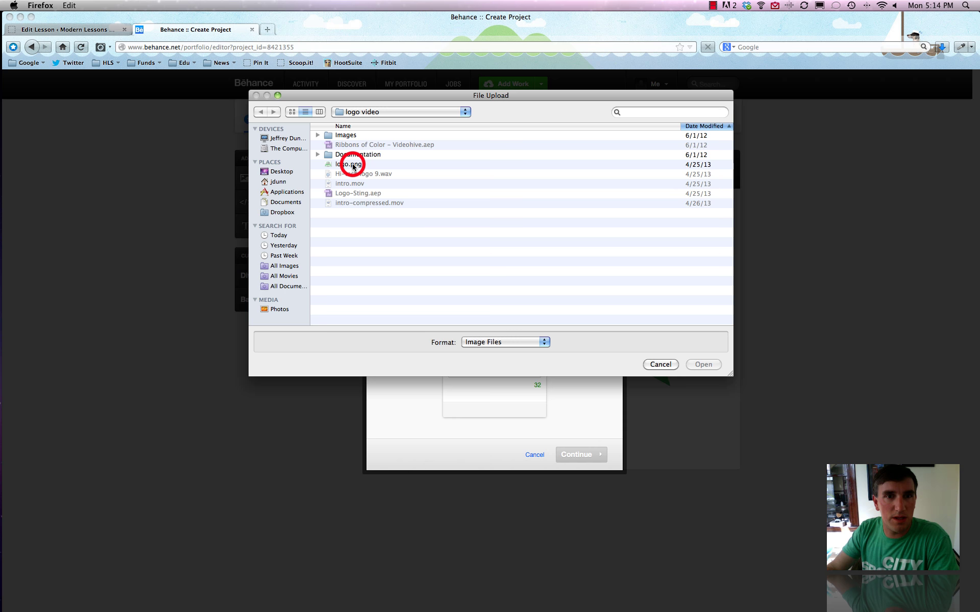
pyautogui.doubleClick(352, 165)
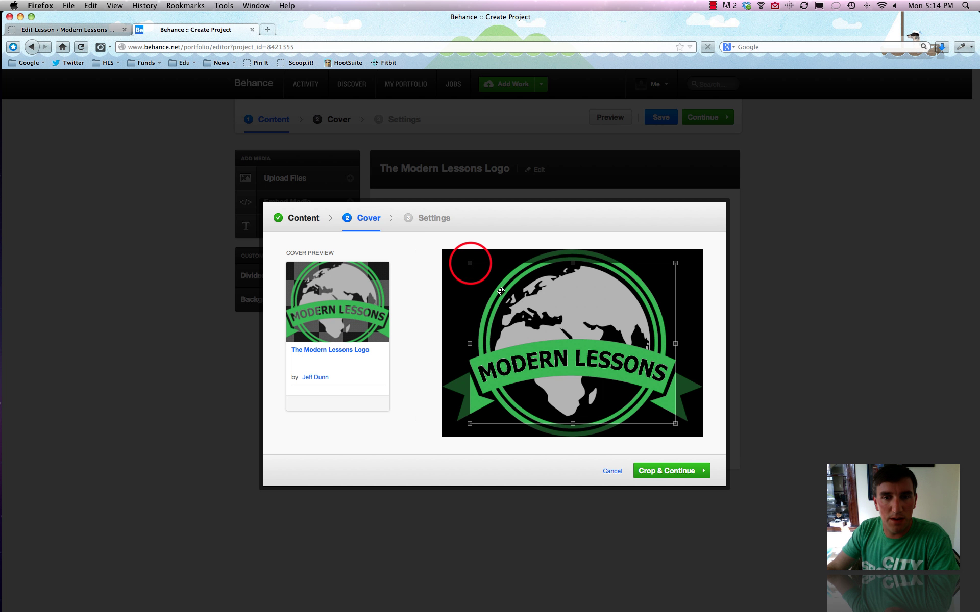
pyautogui.click(682, 474)
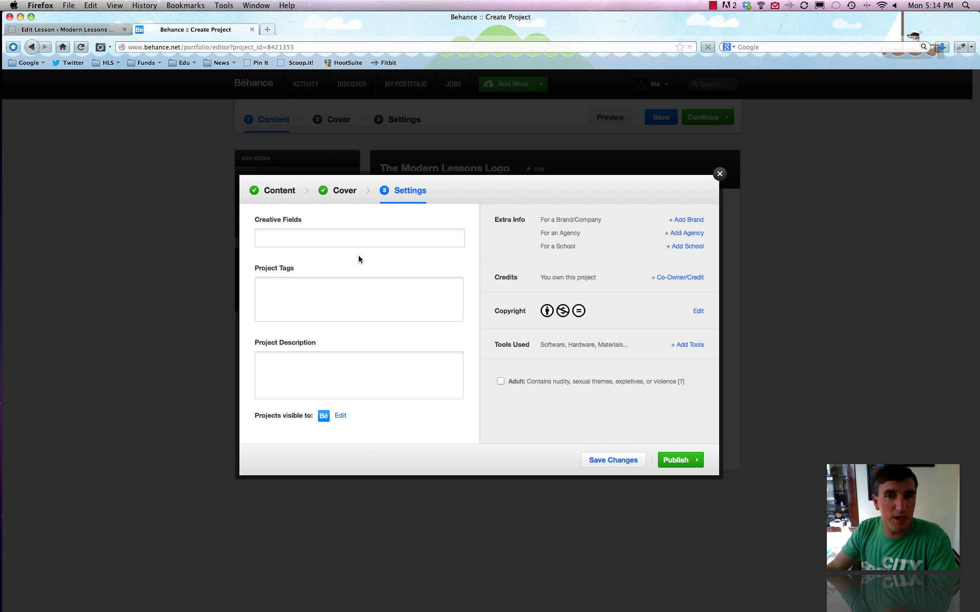
# - Browse the Creative Fields list, such as Character Design, without choosing any, then close Settings
pyautogui.click(274, 240)
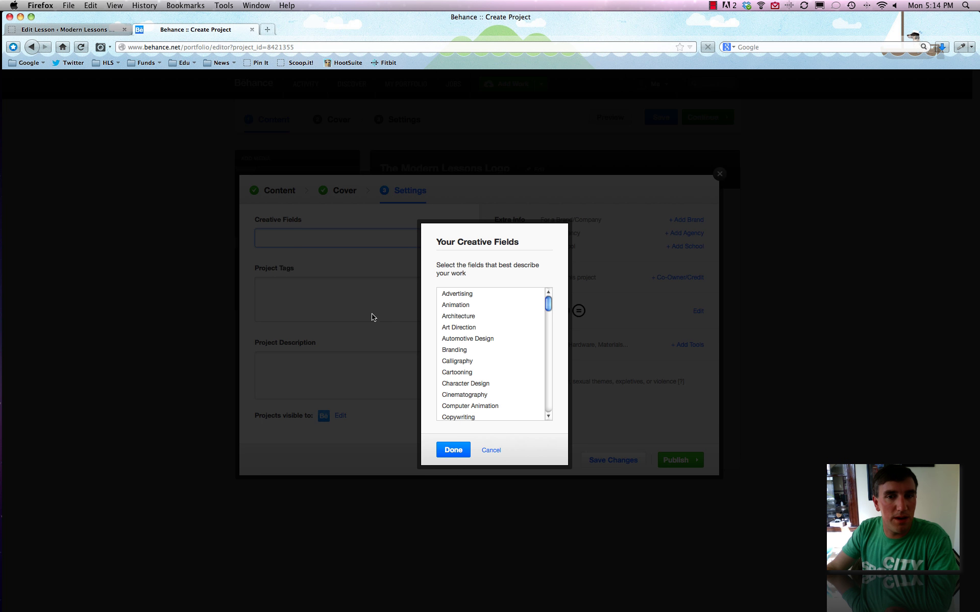
pyautogui.click(460, 307)
pyautogui.click(462, 315)
pyautogui.click(465, 383)
pyautogui.click(491, 451)
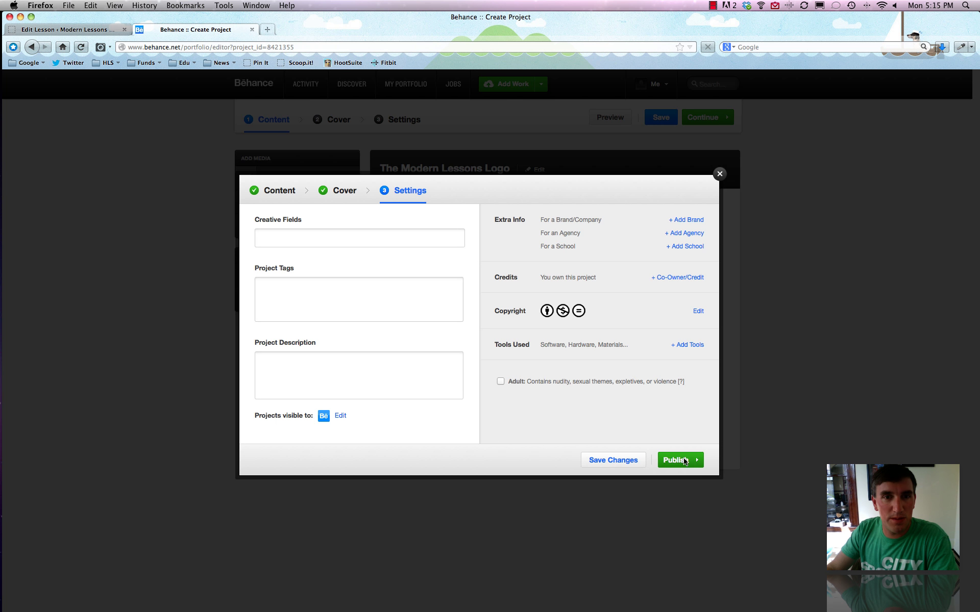
pyautogui.click(720, 174)
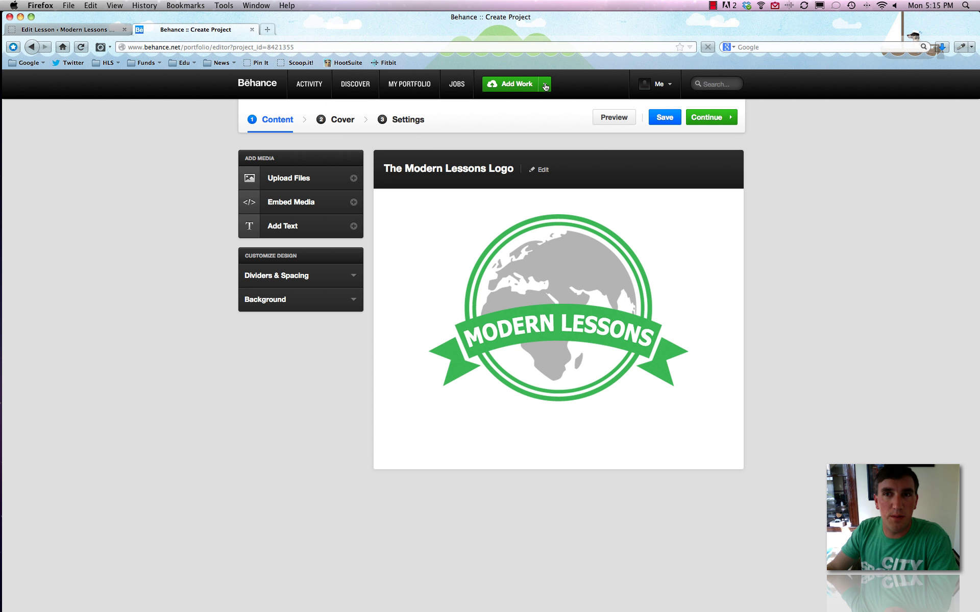
# - Leave the logo project editor and go to the Behance Activity Feed home page
pyautogui.moveTo(663, 85)
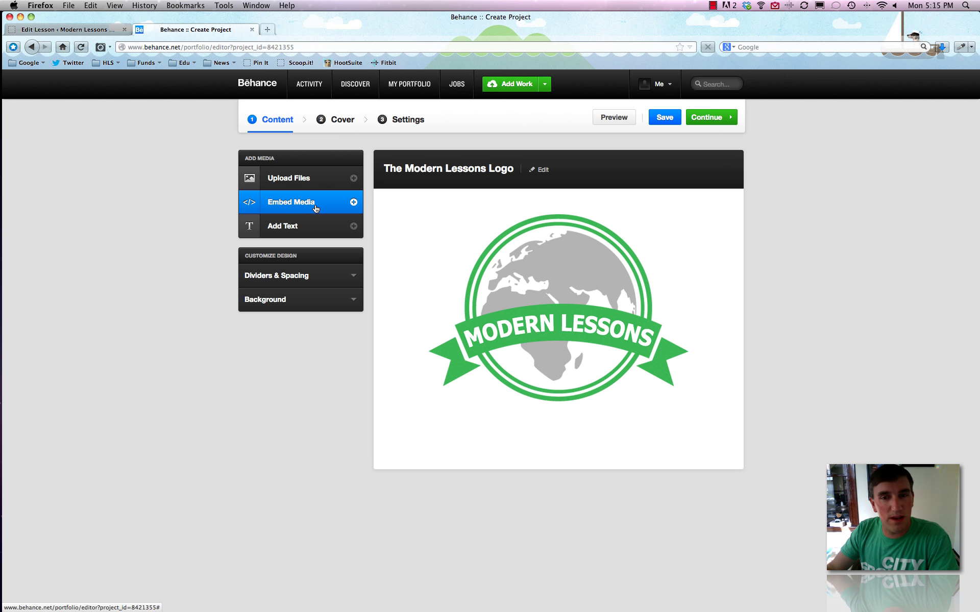
pyautogui.click(316, 208)
pyautogui.click(257, 84)
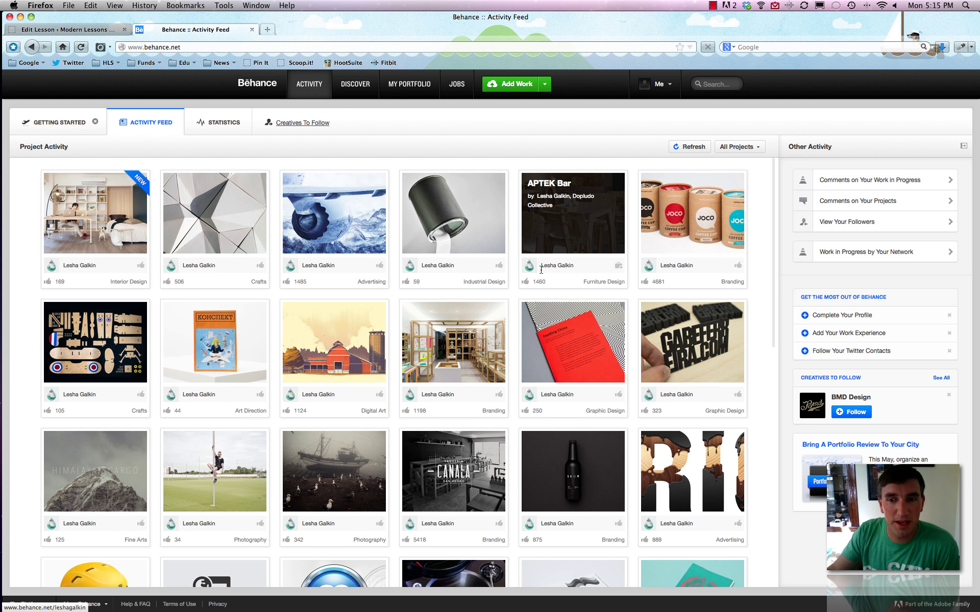
pyautogui.scroll(-3, 541, 269)
pyautogui.scroll(-3, 542, 269)
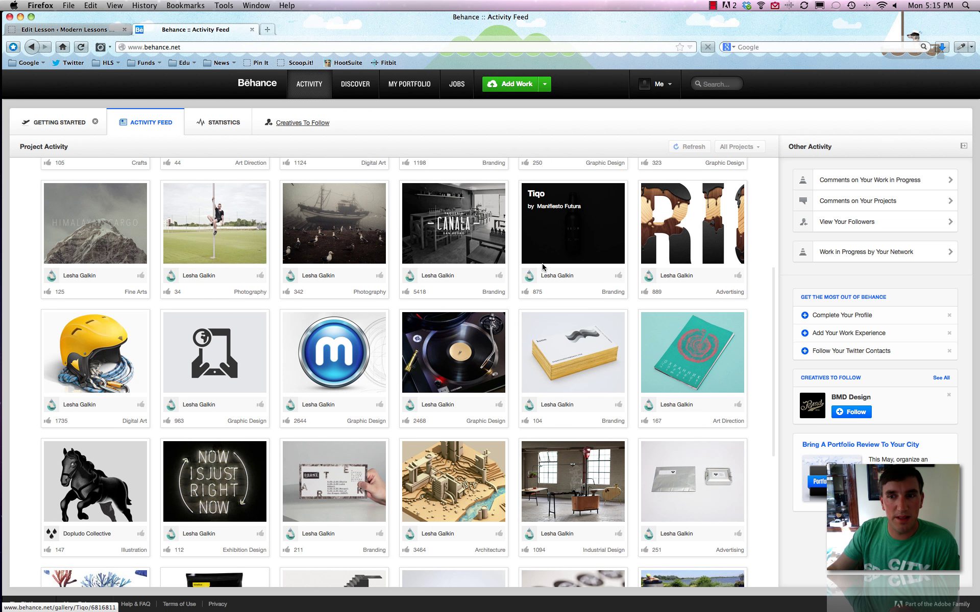
pyautogui.scroll(-3, 544, 268)
pyautogui.scroll(-3, 543, 267)
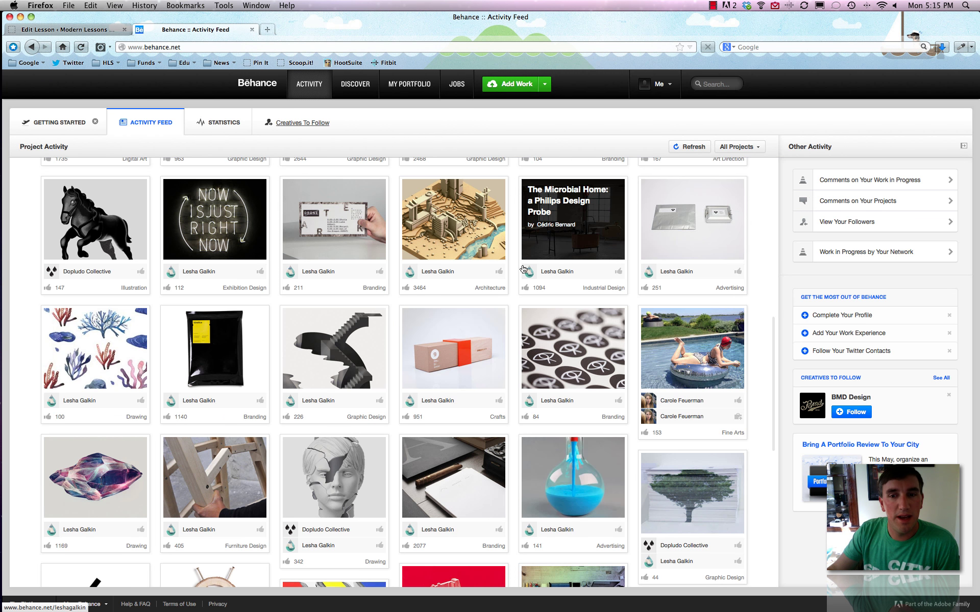
pyautogui.scroll(-5, 523, 269)
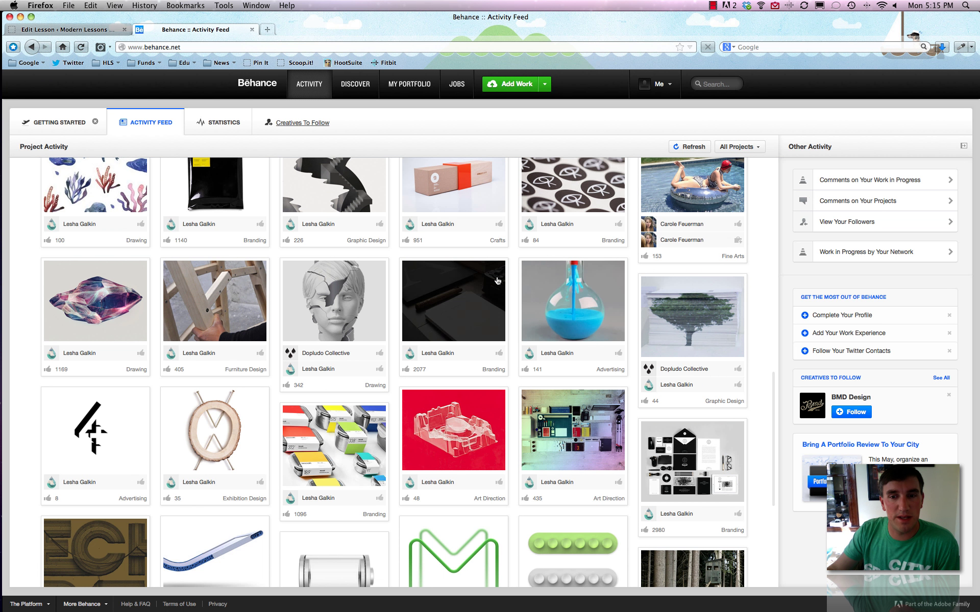
pyautogui.scroll(-7, 498, 281)
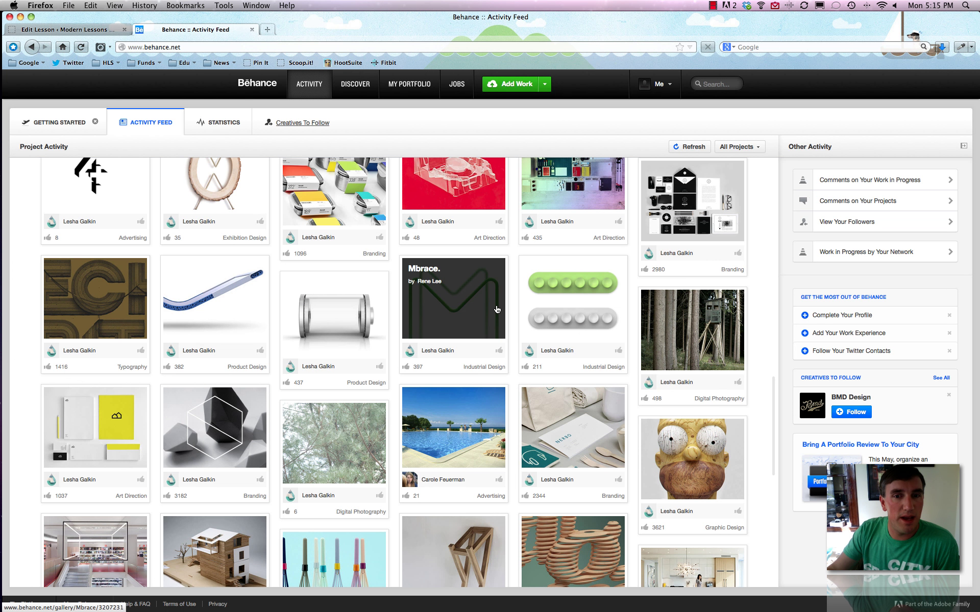
pyautogui.scroll(2, 498, 309)
# - Open the Toscatti branding project and scroll through it to the end
pyautogui.click(313, 275)
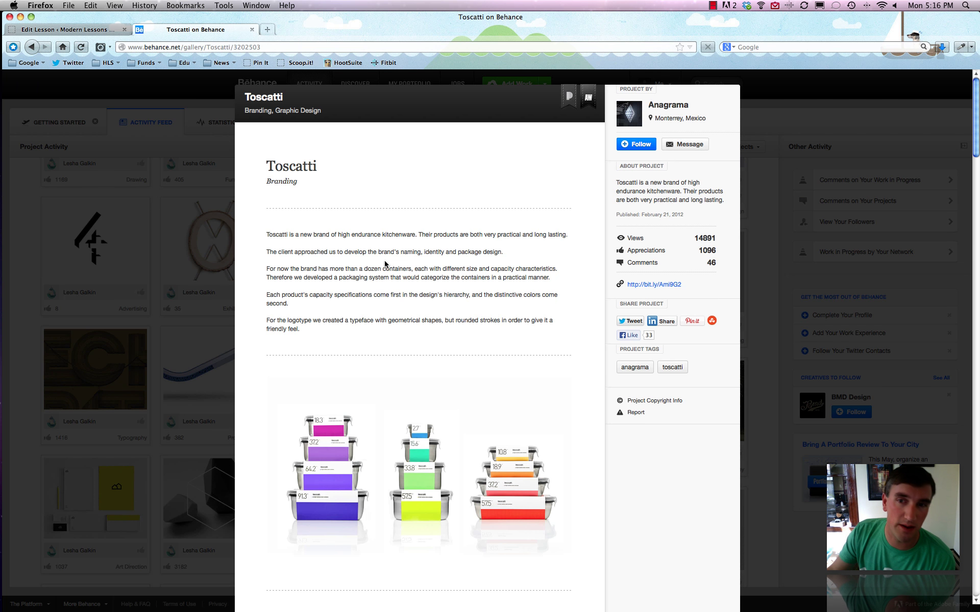
pyautogui.scroll(-15, 388, 270)
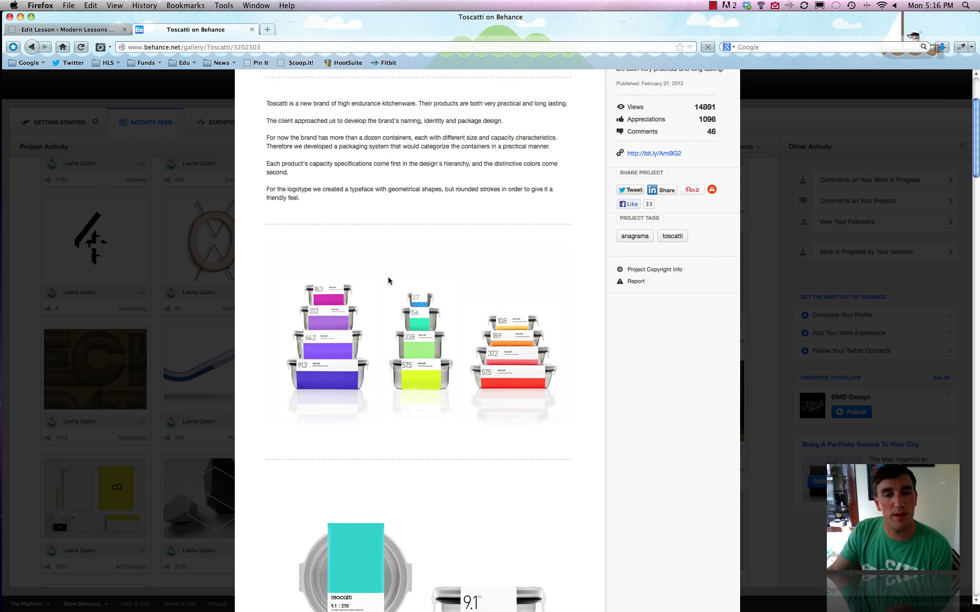
pyautogui.scroll(-12, 389, 280)
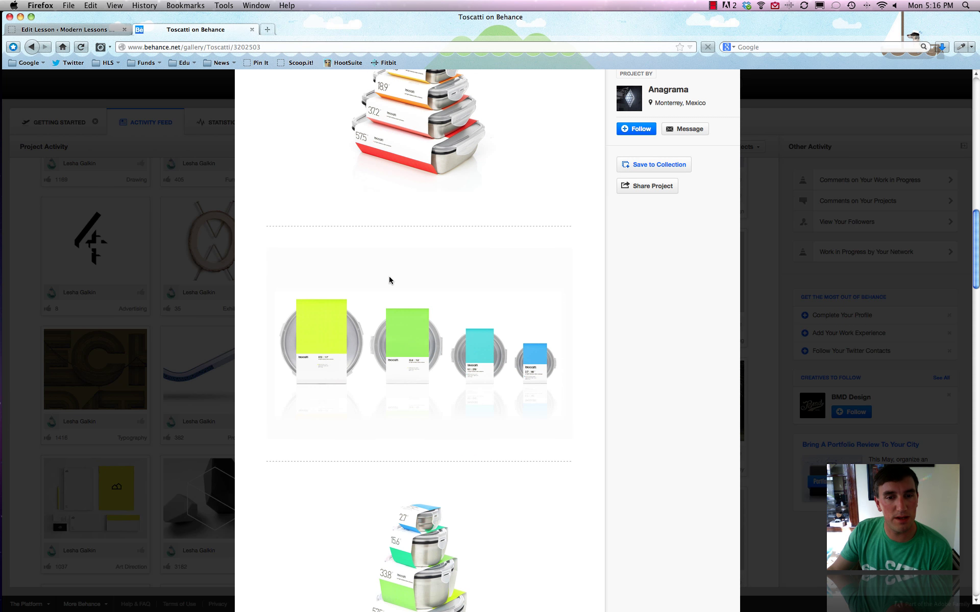
pyautogui.scroll(-20, 397, 355)
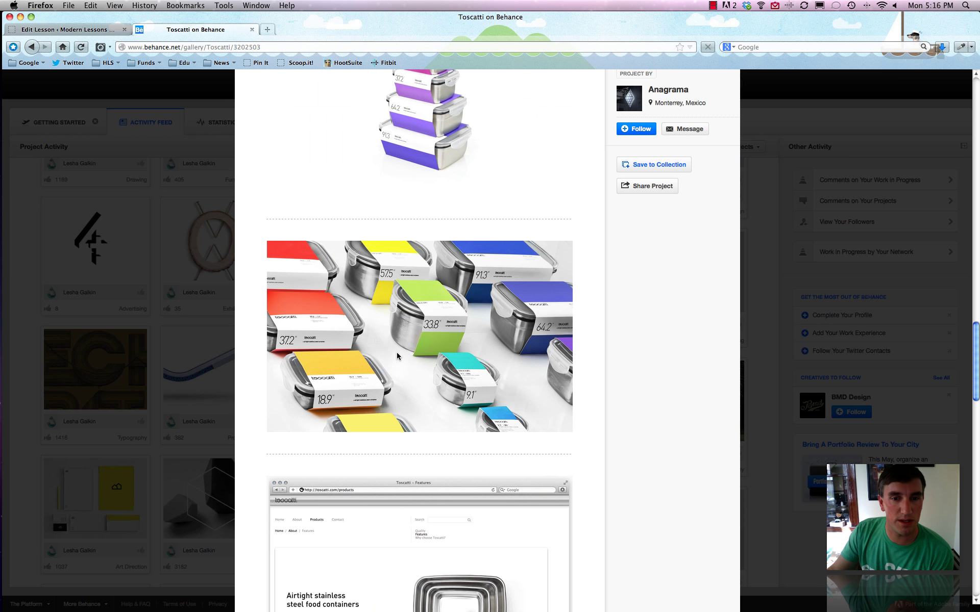
pyautogui.scroll(-20, 397, 356)
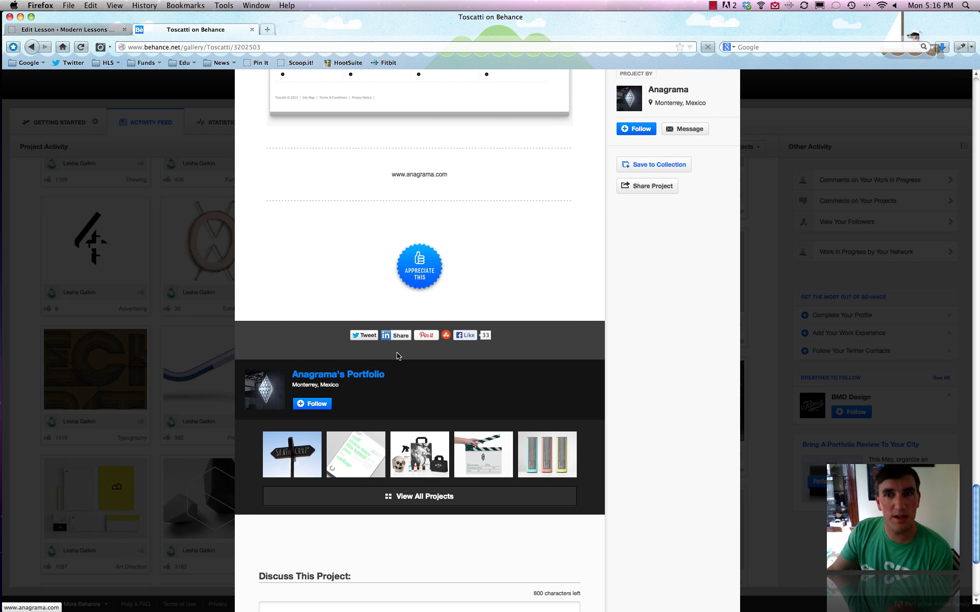
pyautogui.scroll(20, 394, 353)
pyautogui.scroll(20, 393, 352)
pyautogui.scroll(-20, 394, 351)
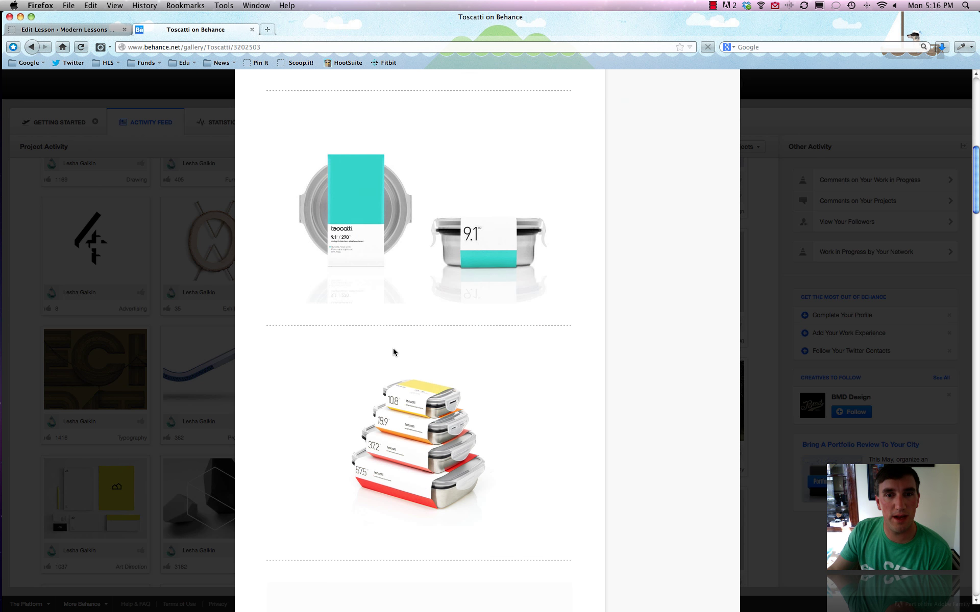
pyautogui.scroll(-20, 395, 352)
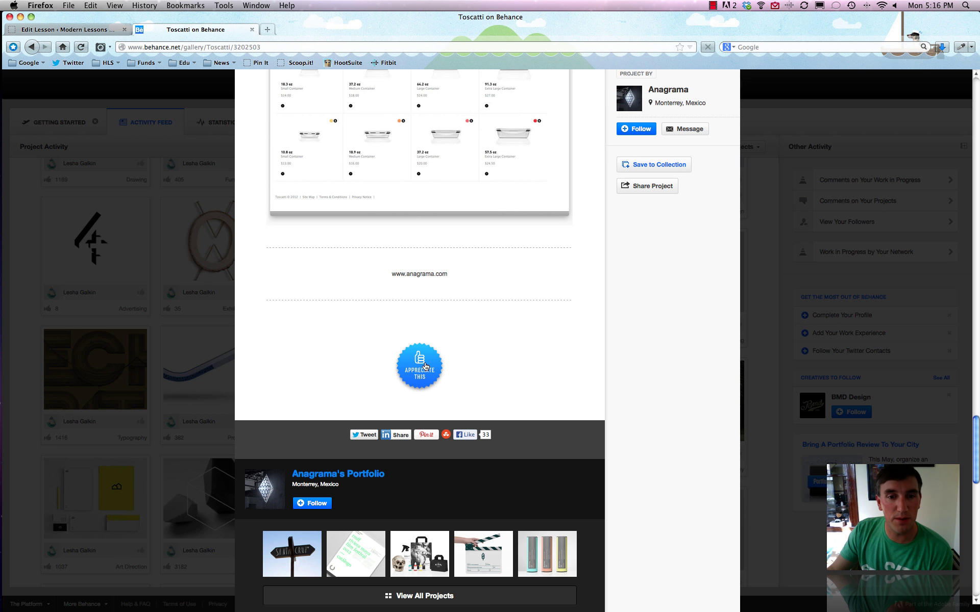
# - Appreciate the Toscatti project and follow its creator Anagrama
pyautogui.click(421, 367)
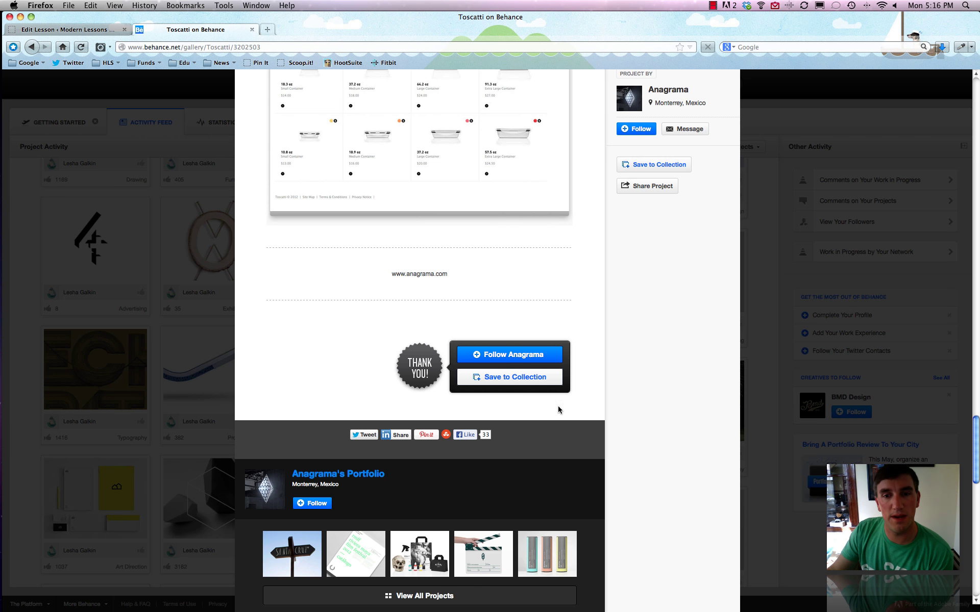
pyautogui.click(530, 357)
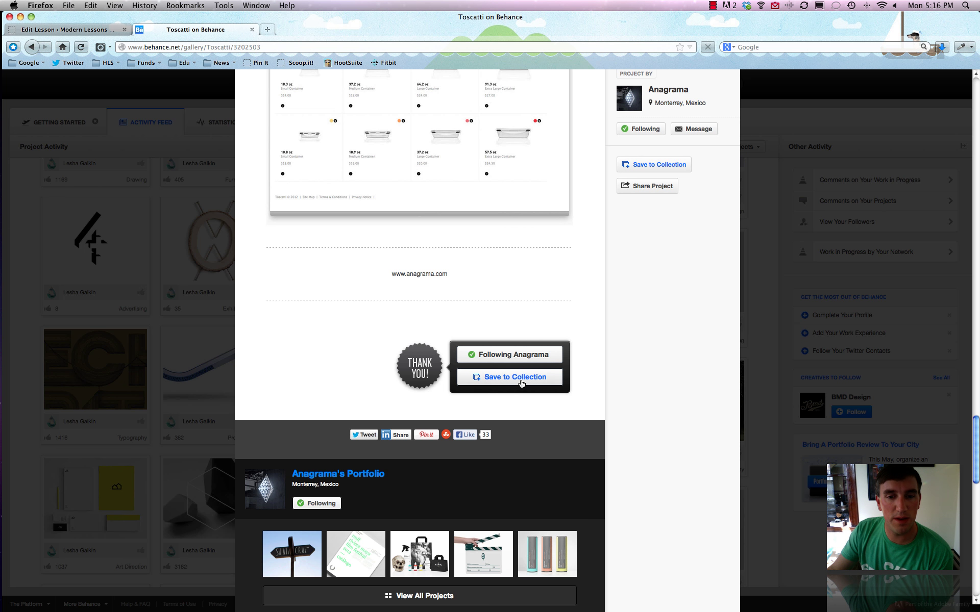
pyautogui.click(556, 412)
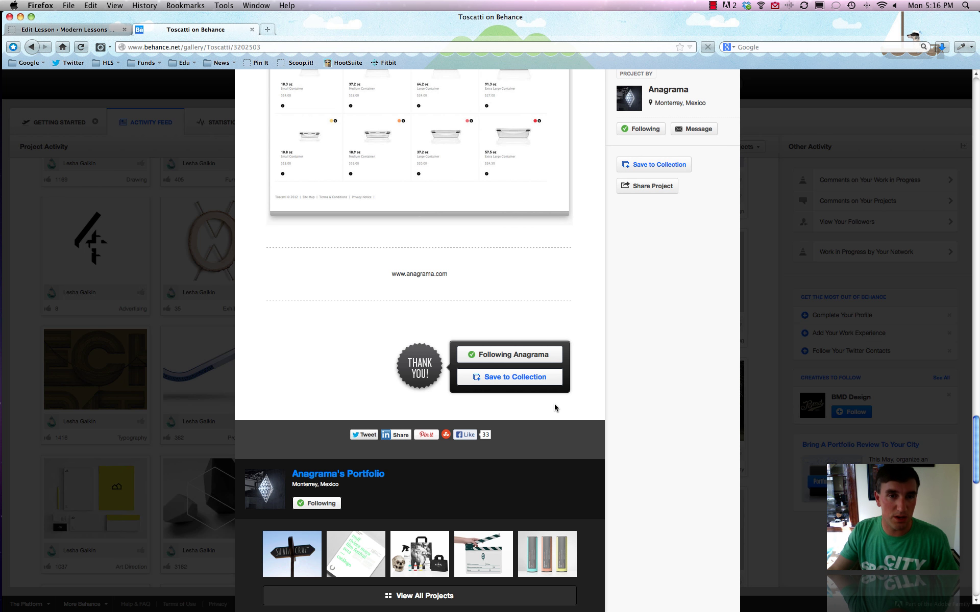
# - Create a new 'Cool Colors' collection and save the Toscatti project into it
pyautogui.click(516, 371)
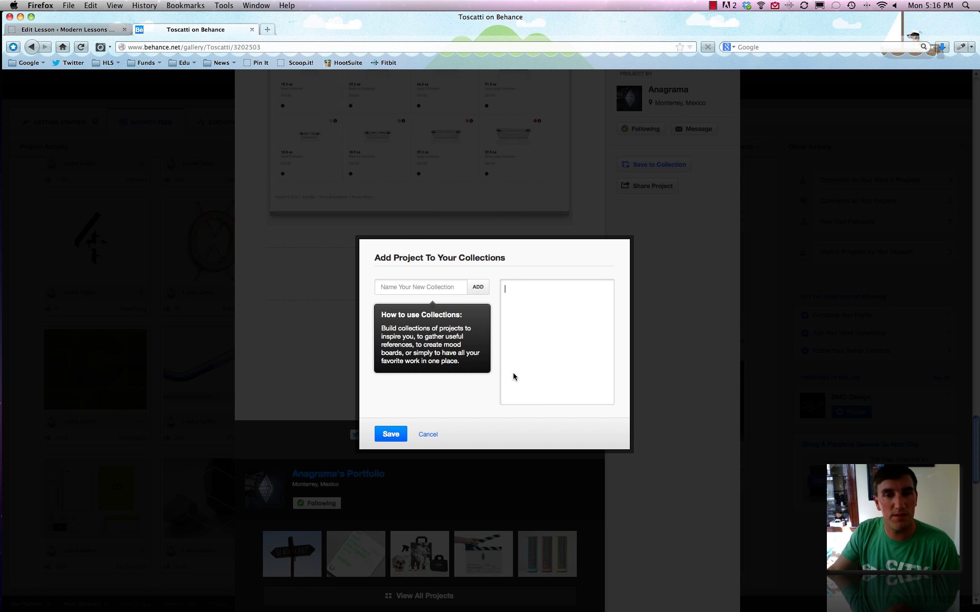
pyautogui.click(422, 279)
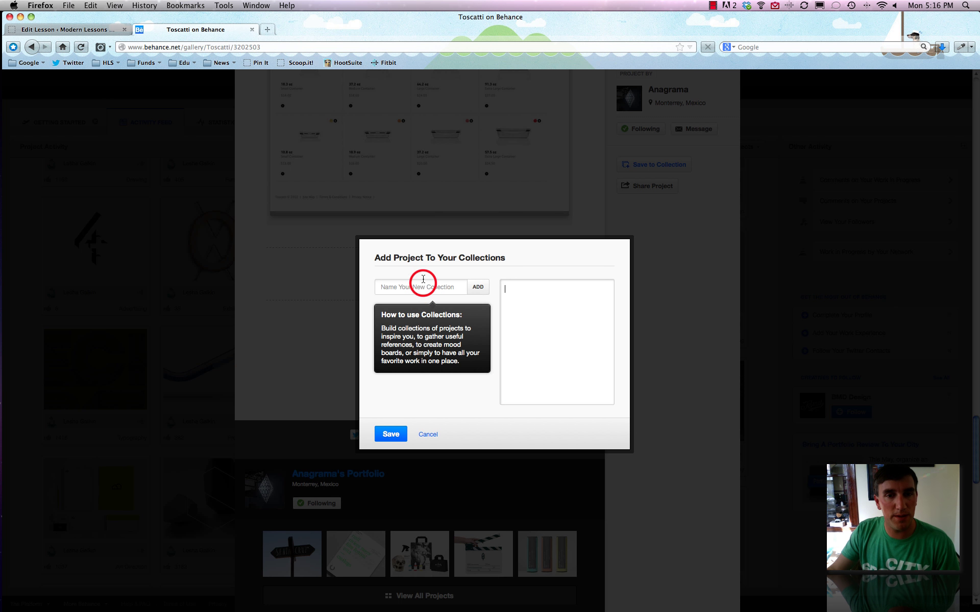
pyautogui.click(423, 279)
pyautogui.write('Cool C')
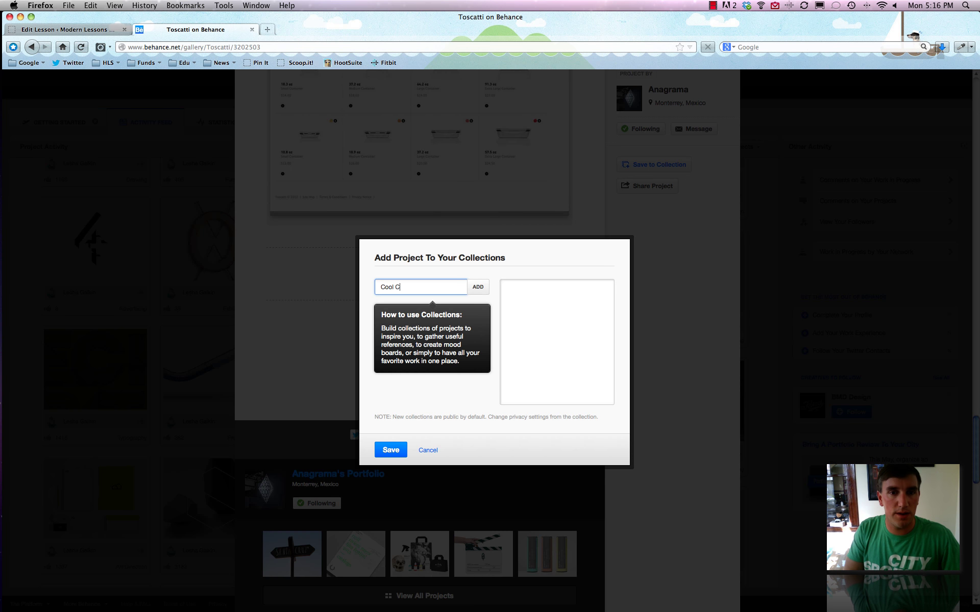
pyautogui.write('o')
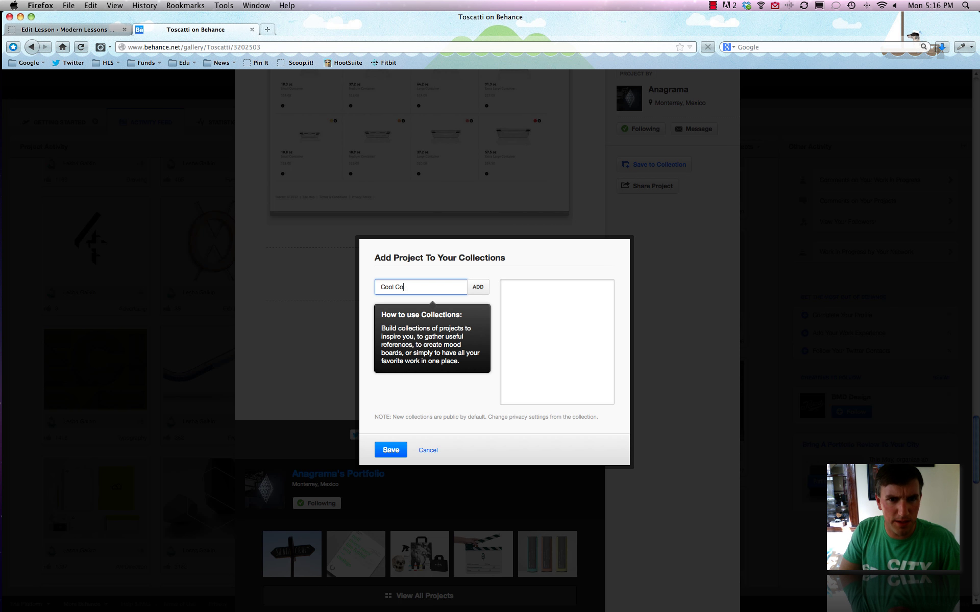
pyautogui.write('lors')
pyautogui.click(478, 286)
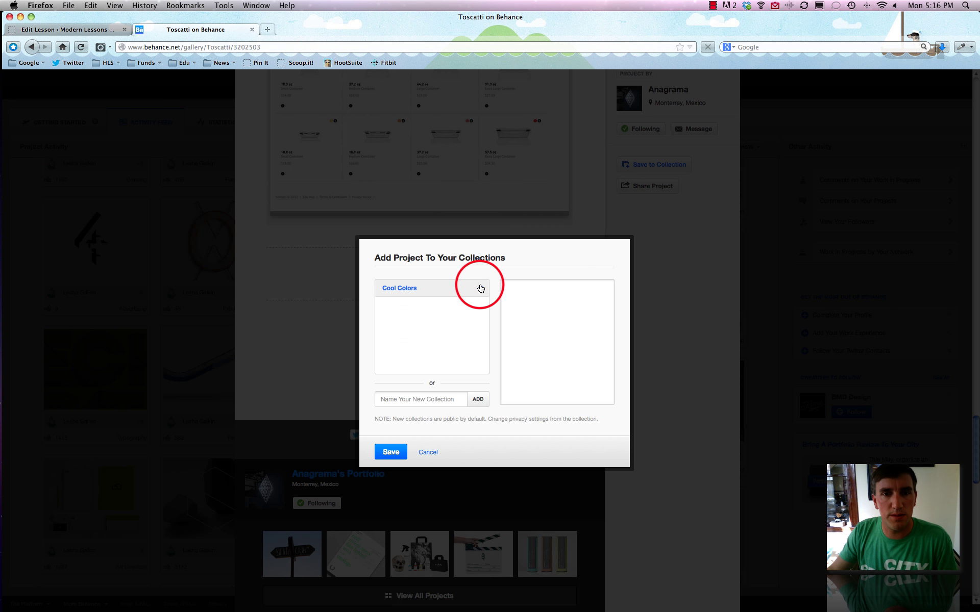
pyautogui.click(396, 452)
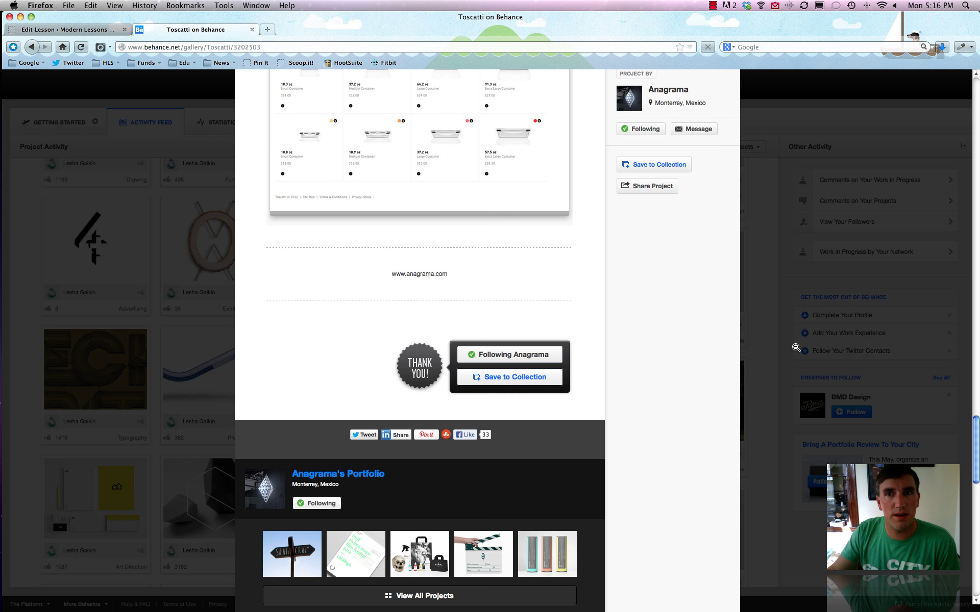
# - Browse Anagrama's portfolio, noting the 11698 and 28619 view counts, then return to the feed
pyautogui.click(424, 595)
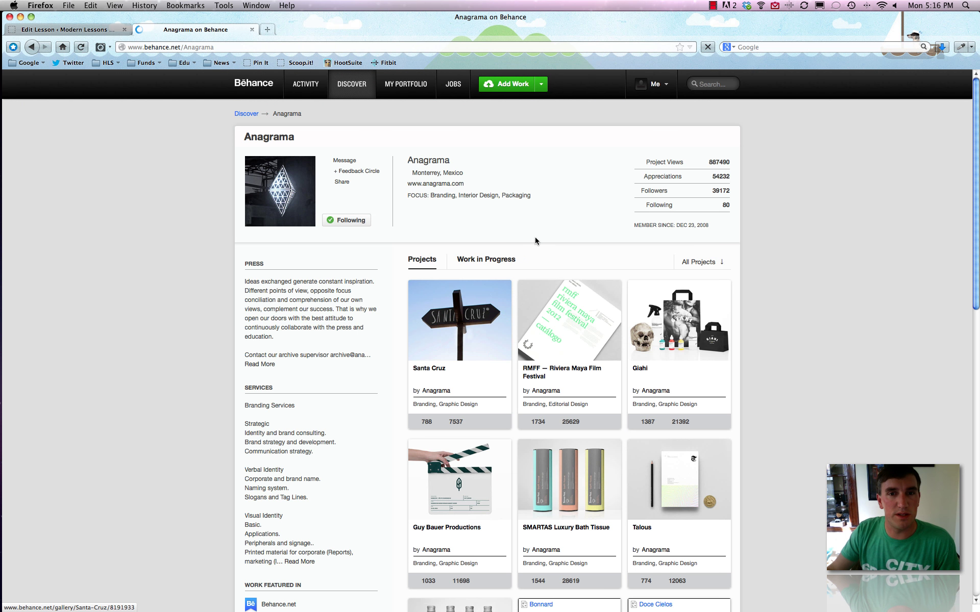
pyautogui.scroll(-5, 529, 234)
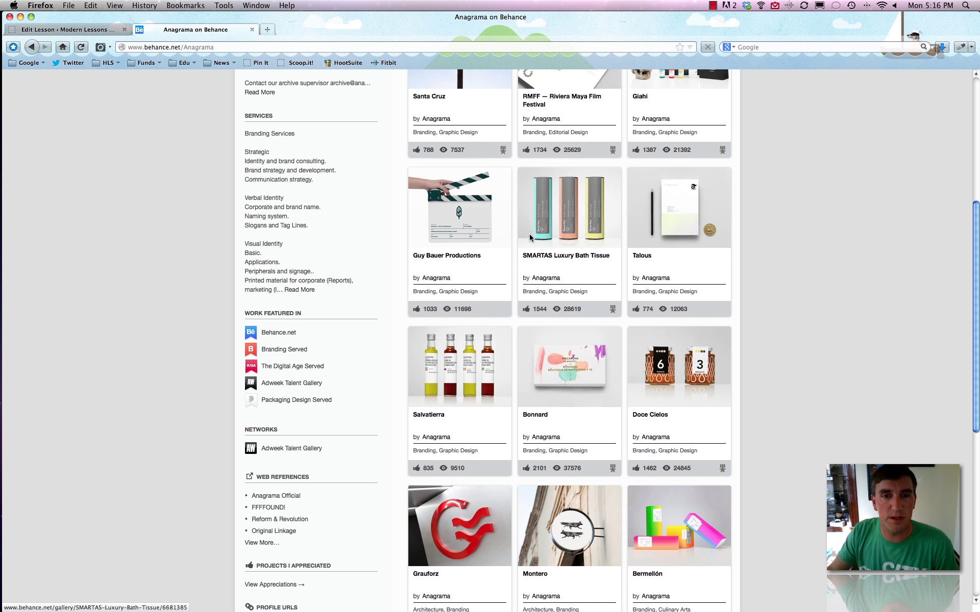
pyautogui.doubleClick(469, 309)
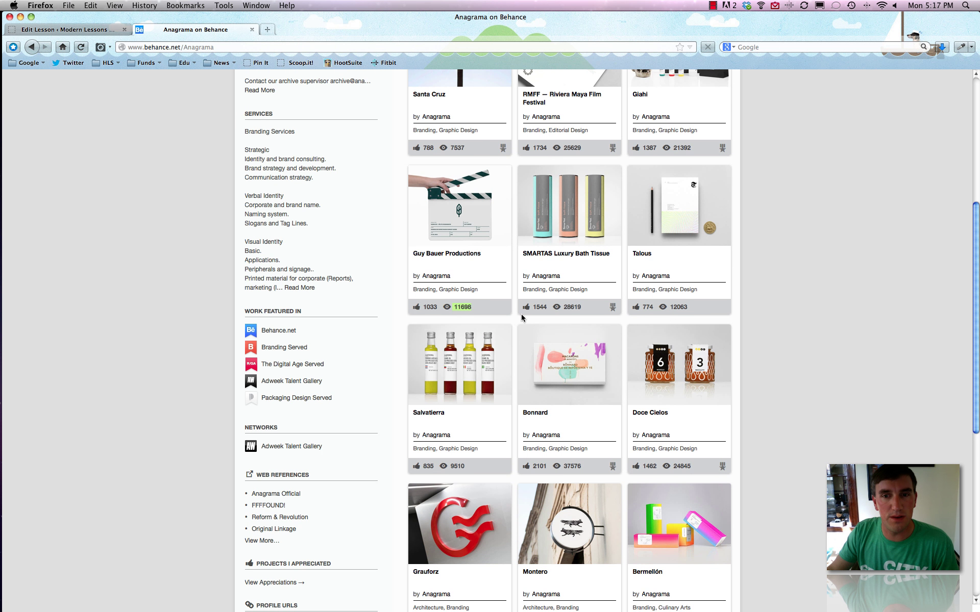
pyautogui.doubleClick(571, 307)
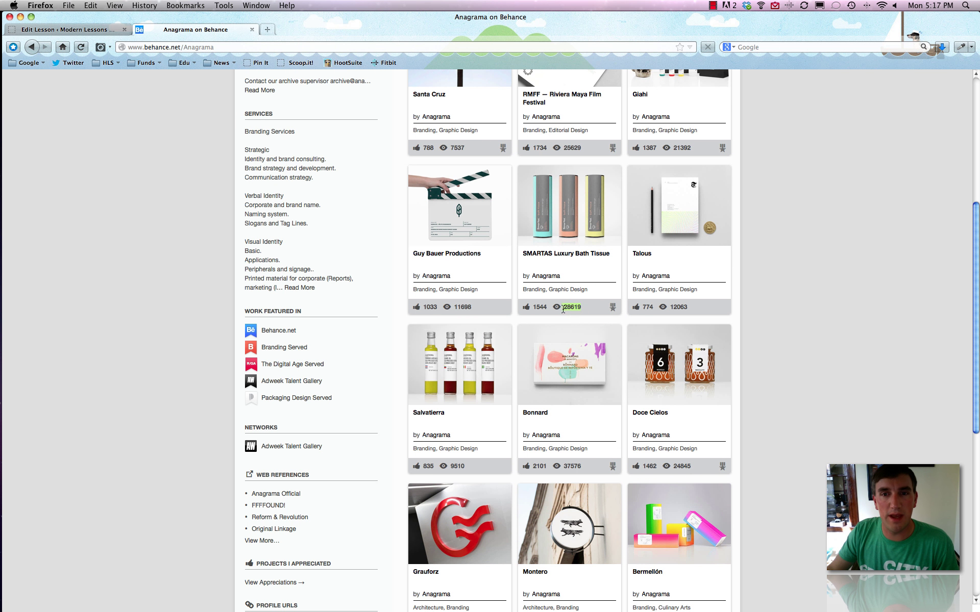
pyautogui.click(586, 306)
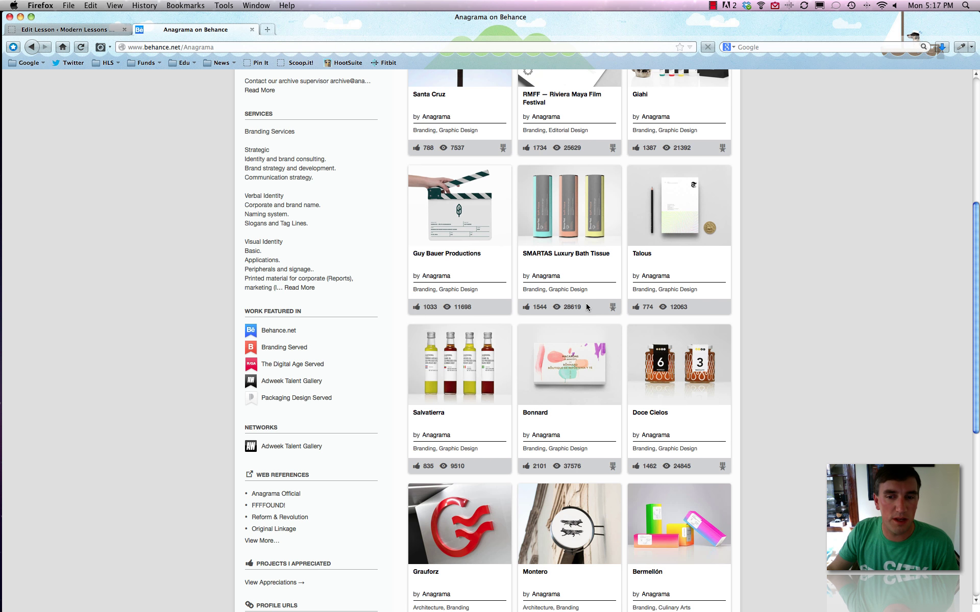
pyautogui.scroll(6, 587, 475)
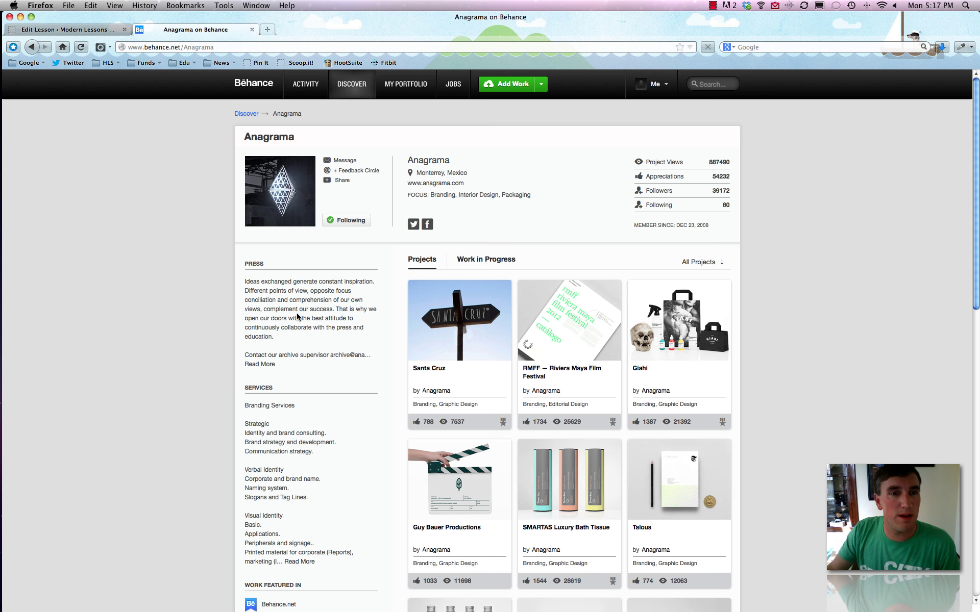
pyautogui.click(258, 84)
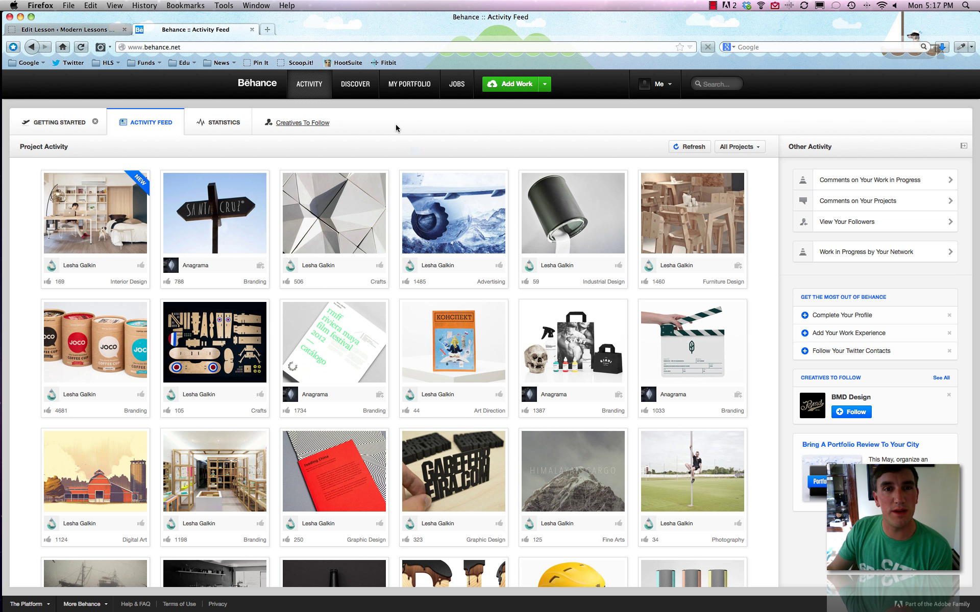
# - Open the Joblist and search job postings for the keyword 'video games'
pyautogui.click(412, 125)
pyautogui.moveTo(457, 90)
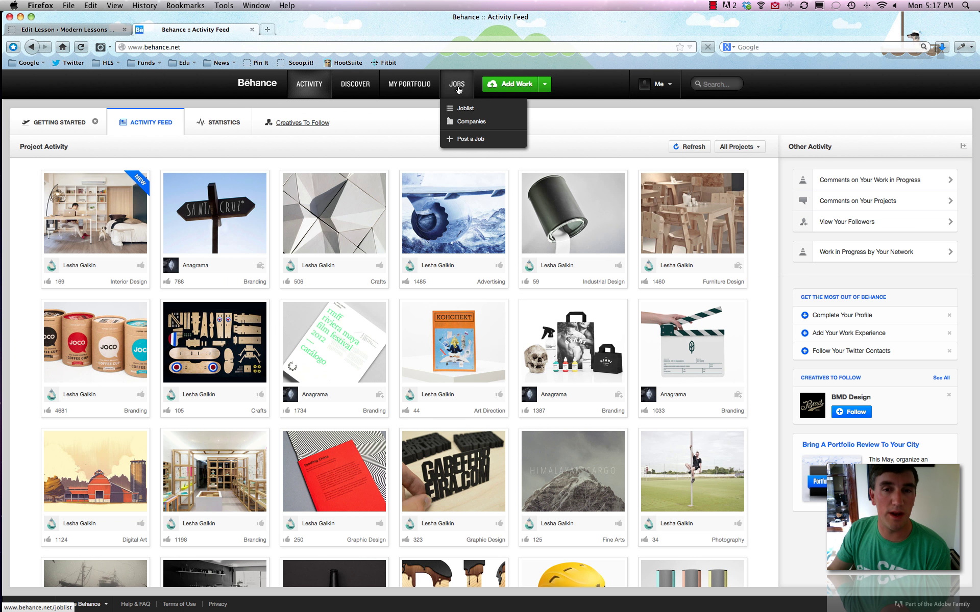
pyautogui.click(457, 89)
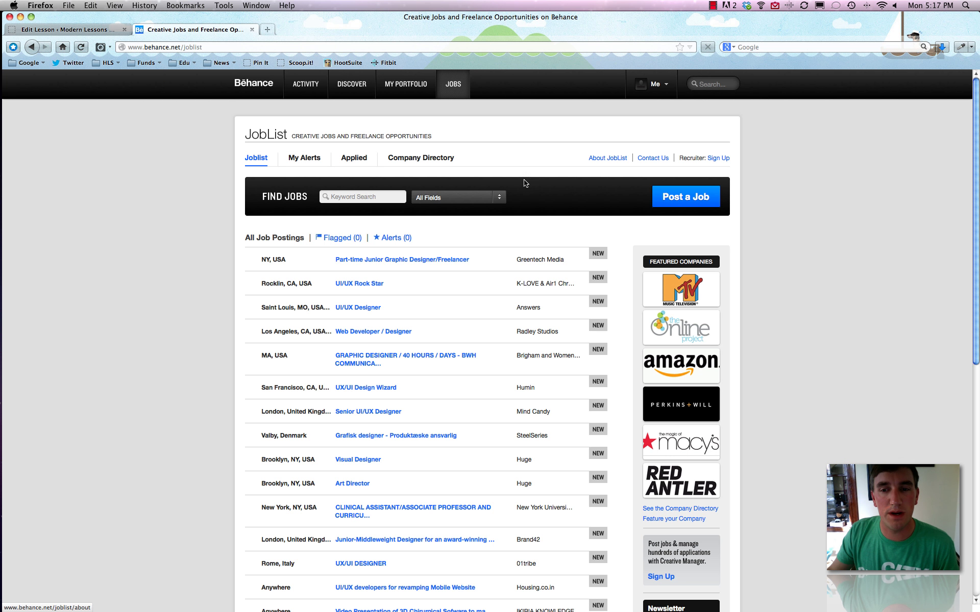
pyautogui.scroll(-12, 594, 185)
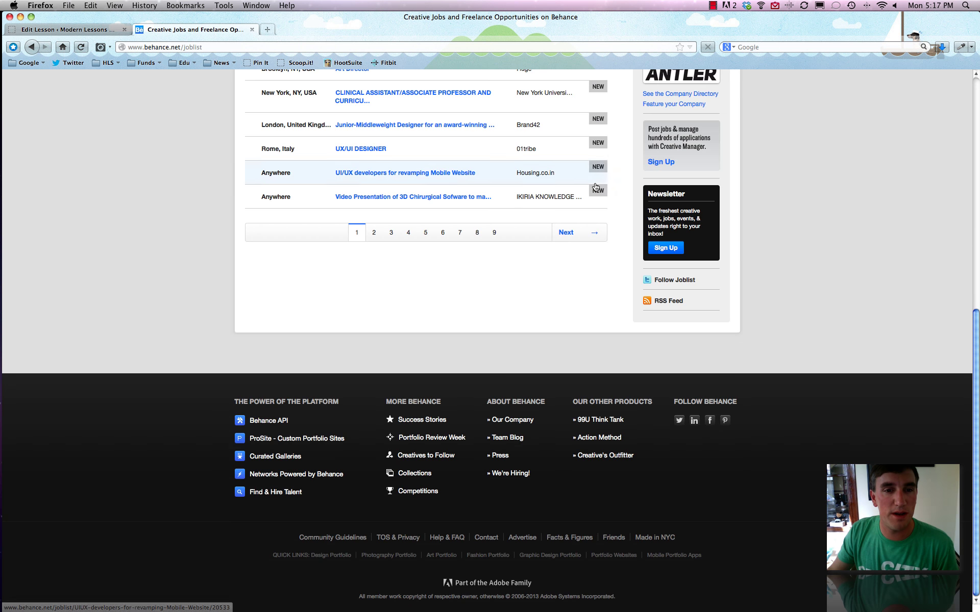
pyautogui.scroll(9, 594, 184)
pyautogui.click(377, 140)
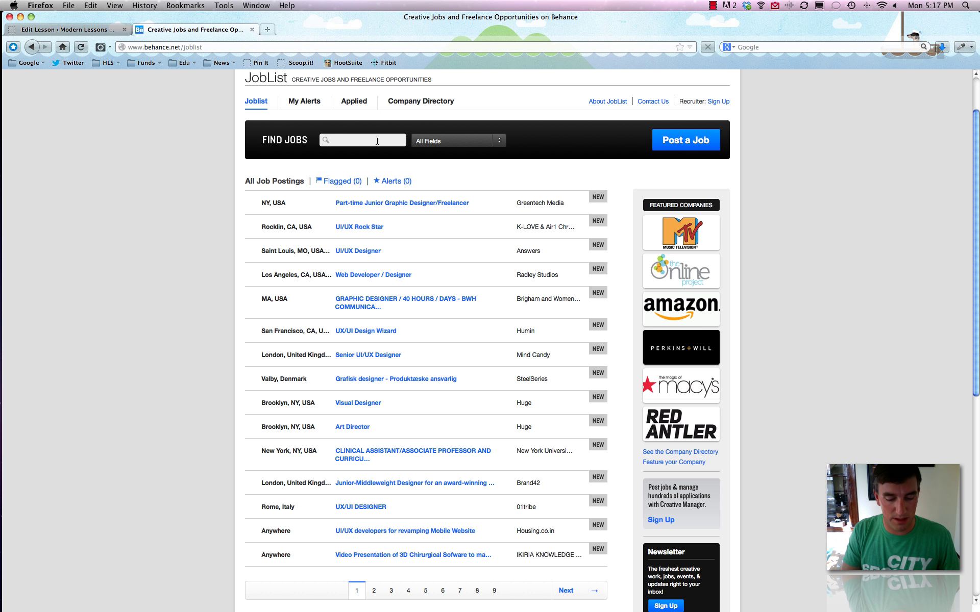
pyautogui.write('video games')
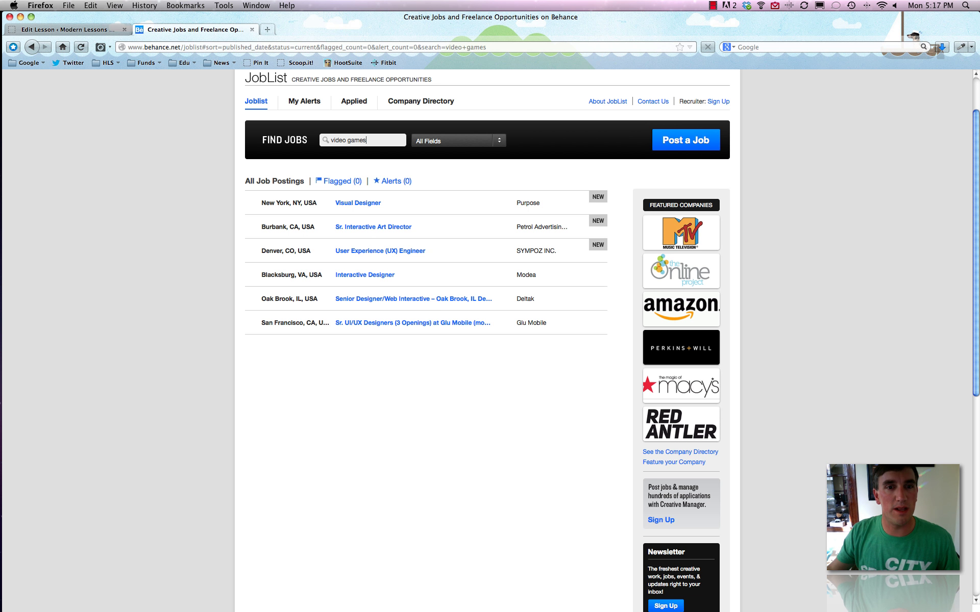
# - Read through Modea's Interactive Designer posting, including its duties, requirements and compensation
pyautogui.click(367, 276)
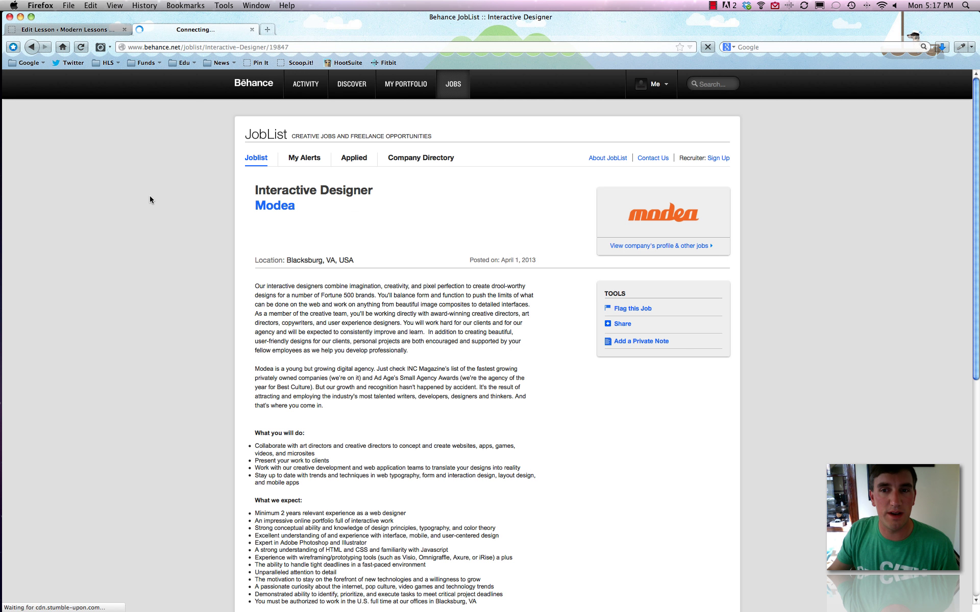
pyautogui.scroll(-10, 295, 278)
pyautogui.scroll(-2, 295, 278)
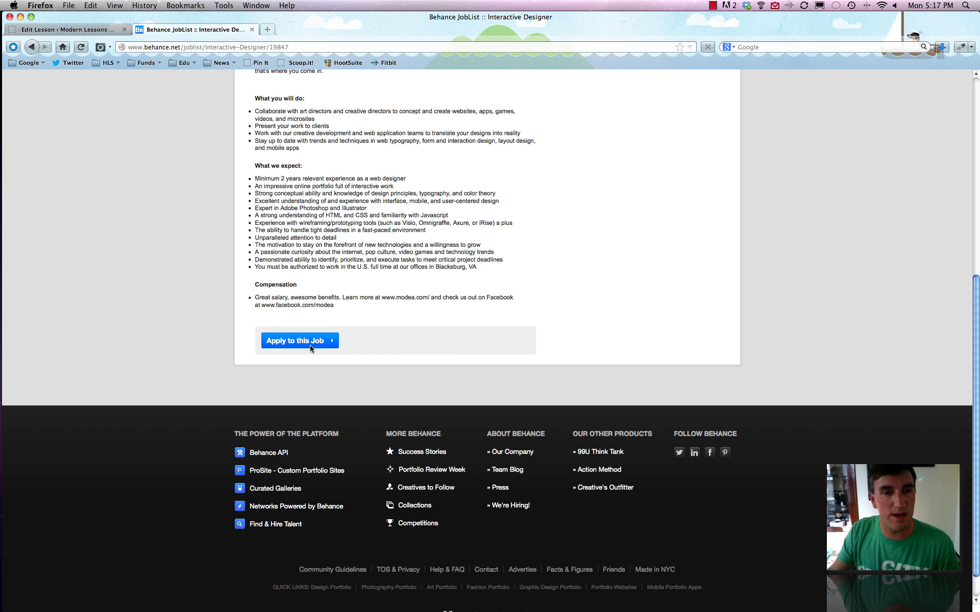
pyautogui.scroll(4, 308, 347)
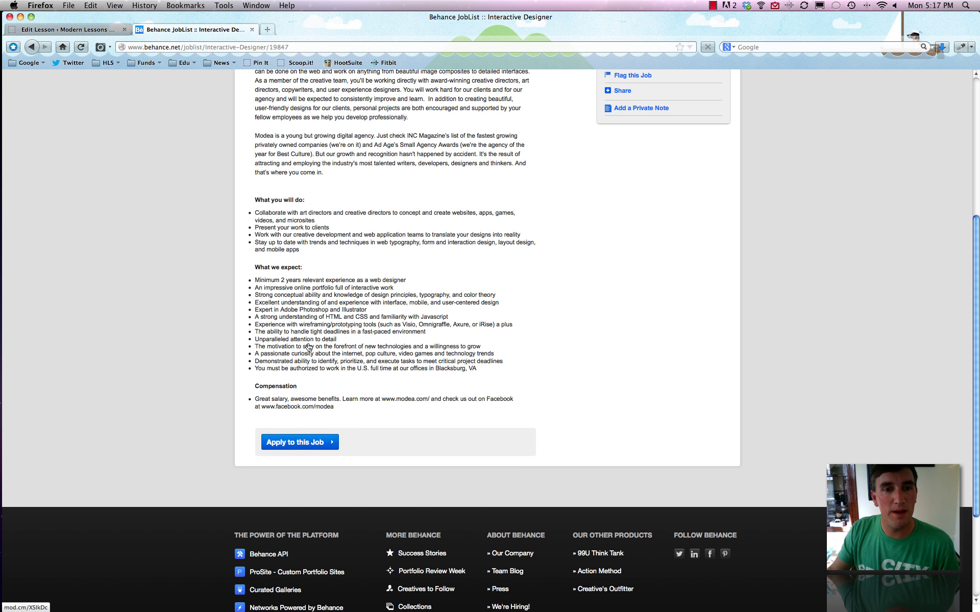
pyautogui.moveTo(340, 400); pyautogui.dragTo(288, 402)
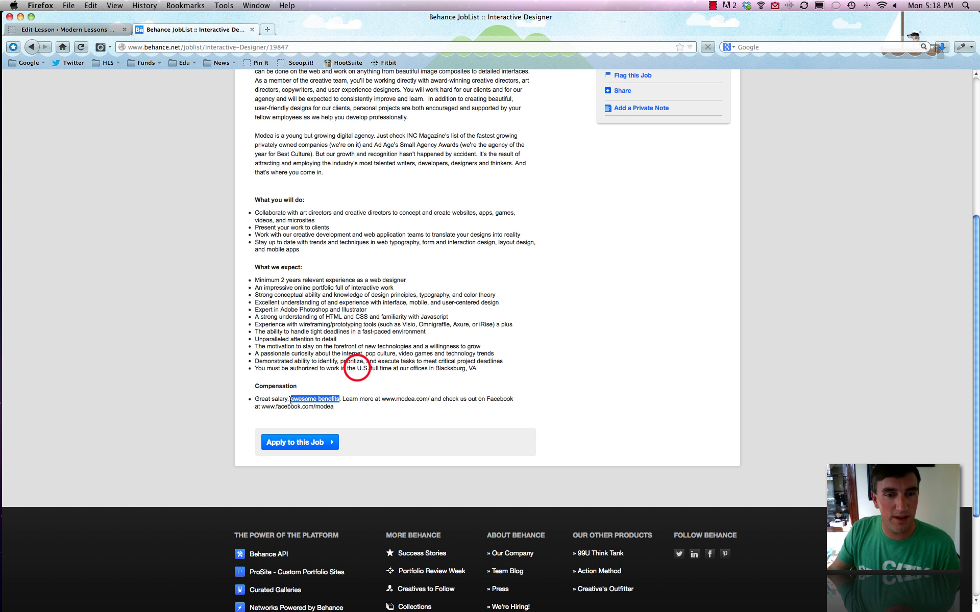
pyautogui.click(353, 370)
pyautogui.scroll(9, 377, 353)
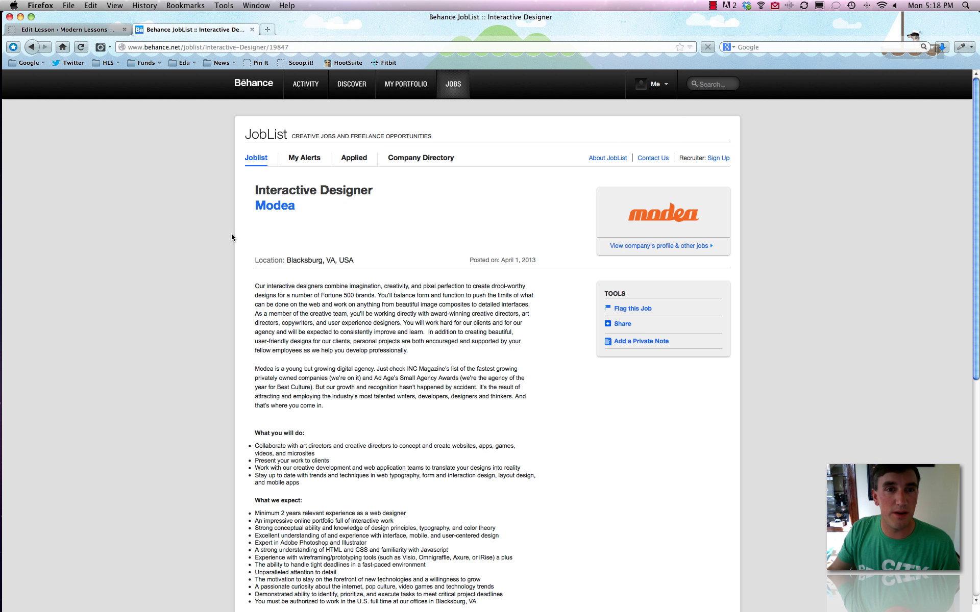
# - Use the Behance logo to get back to the Activity Feed of followed creatives' projects
pyautogui.click(254, 84)
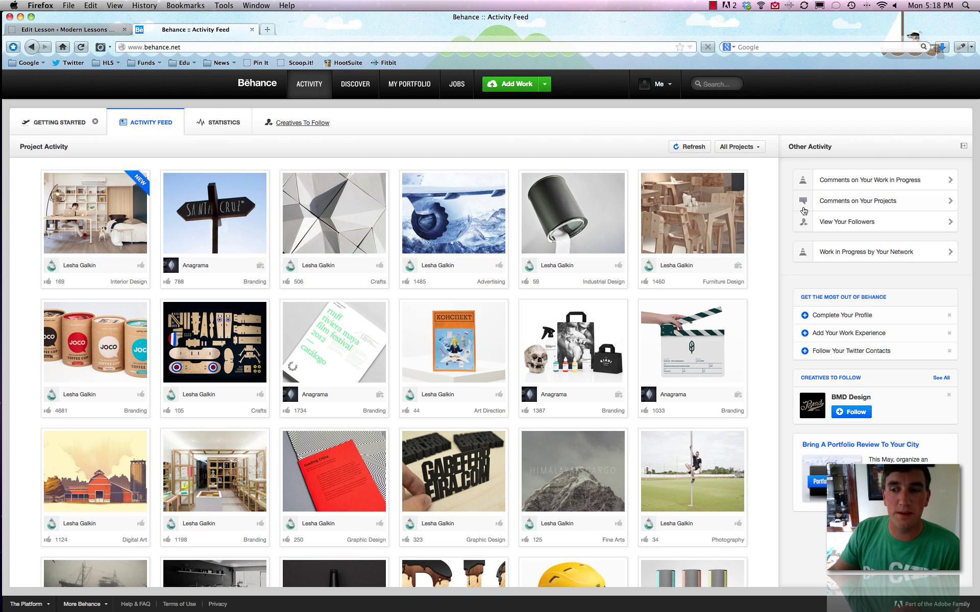
pyautogui.click(710, 5)
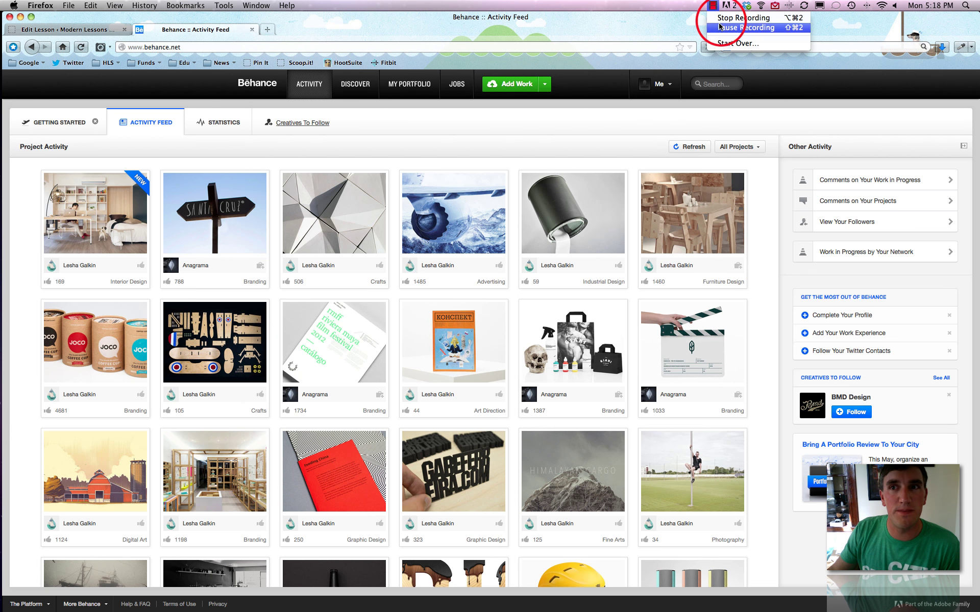